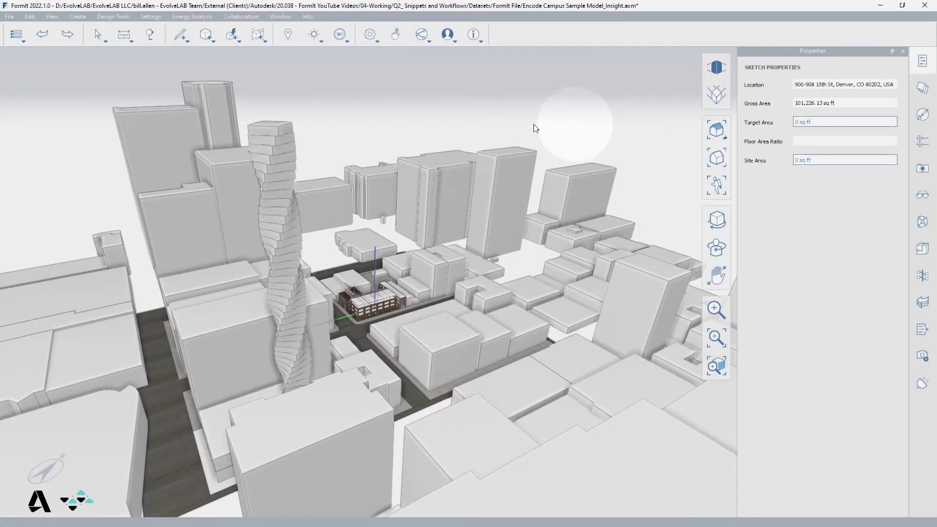
Select the context buildings and tower, then check the sun settings and Insight options.
double_click(331, 189)
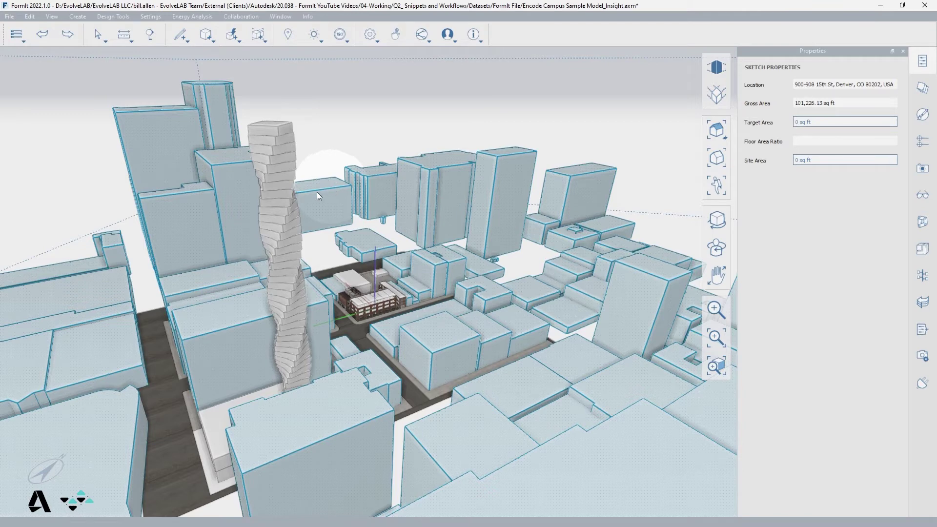
left_click(297, 199)
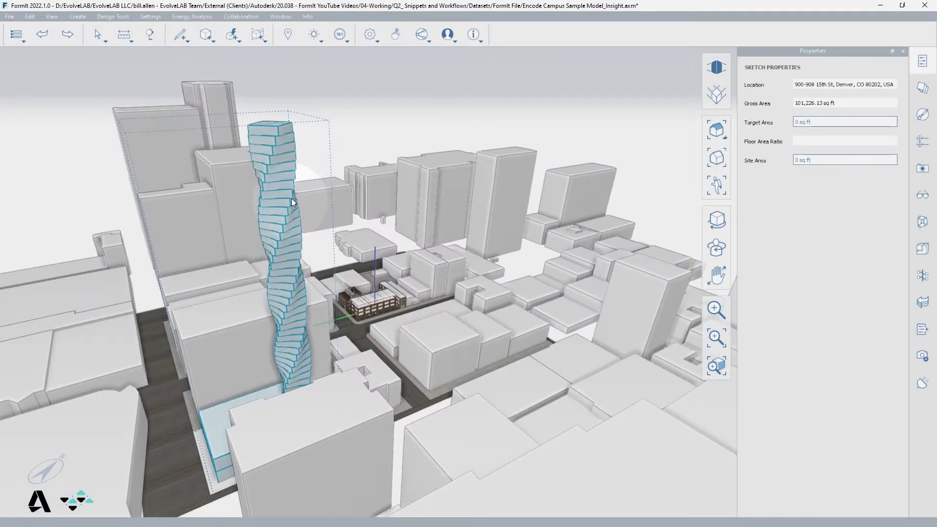
left_click(306, 174)
left_click(322, 41)
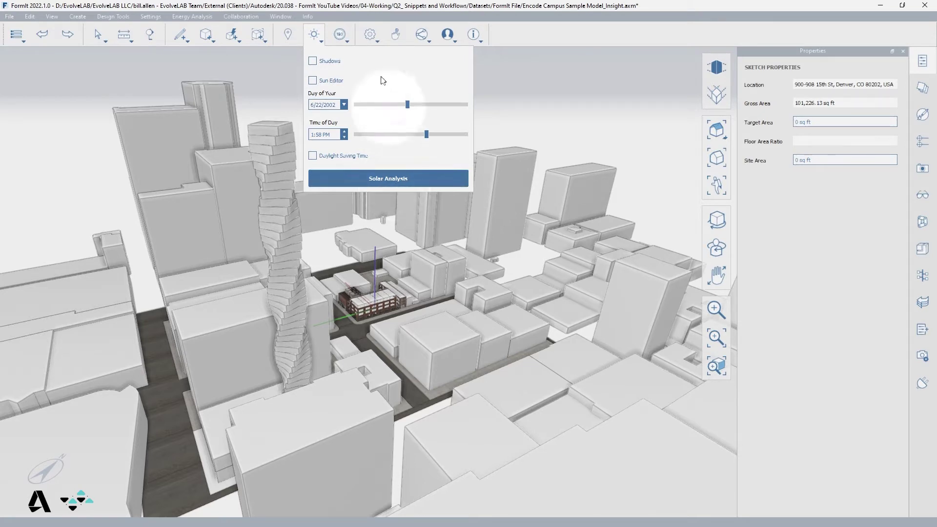
left_click(348, 41)
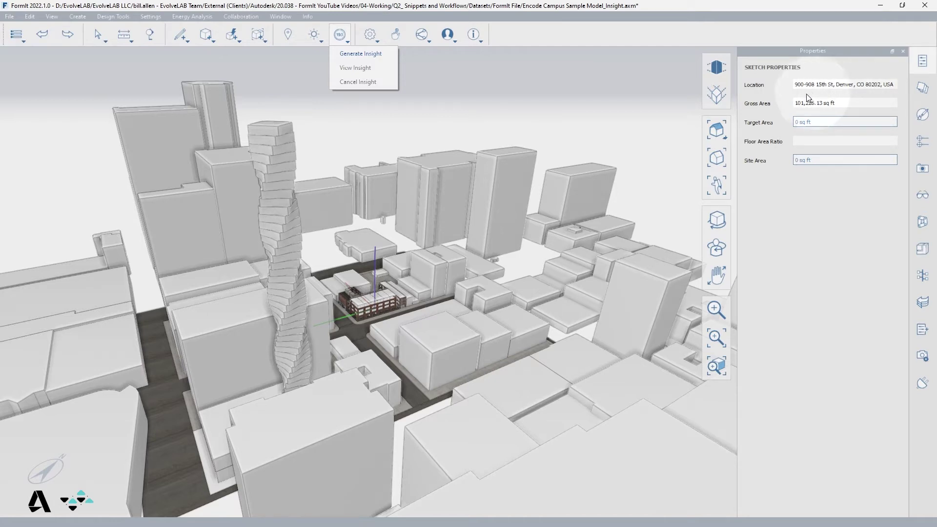
left_click(633, 98)
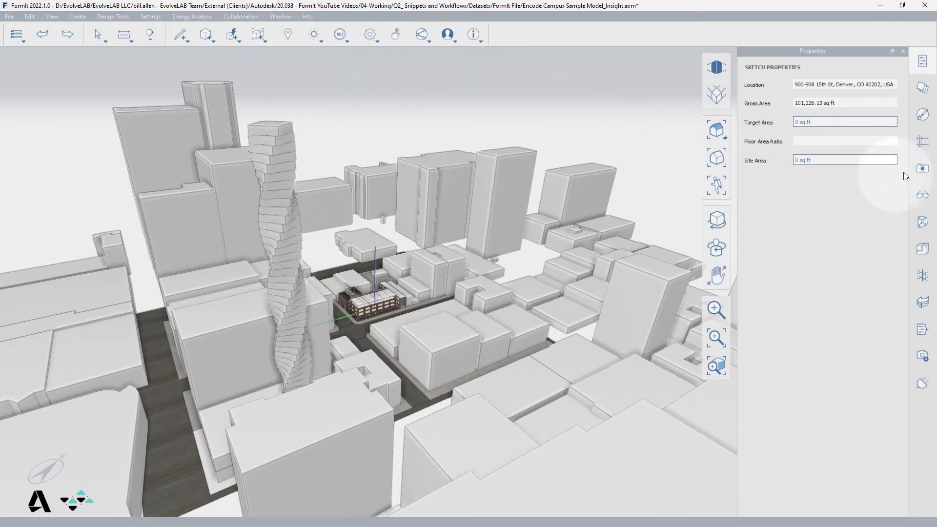
Apply the Solar Analysis Visibility scene and frame the twisting tower beside the campus.
left_click(923, 168)
left_click(812, 161)
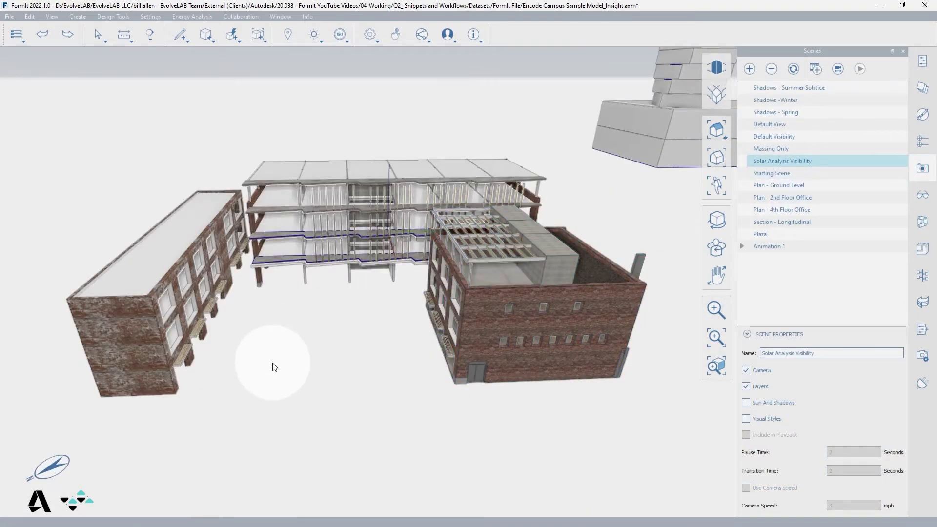
scroll(278, 351, "down", 2)
scroll(275, 358, "down", 2)
scroll(271, 363, "down", 2)
scroll(272, 362, "down", 2)
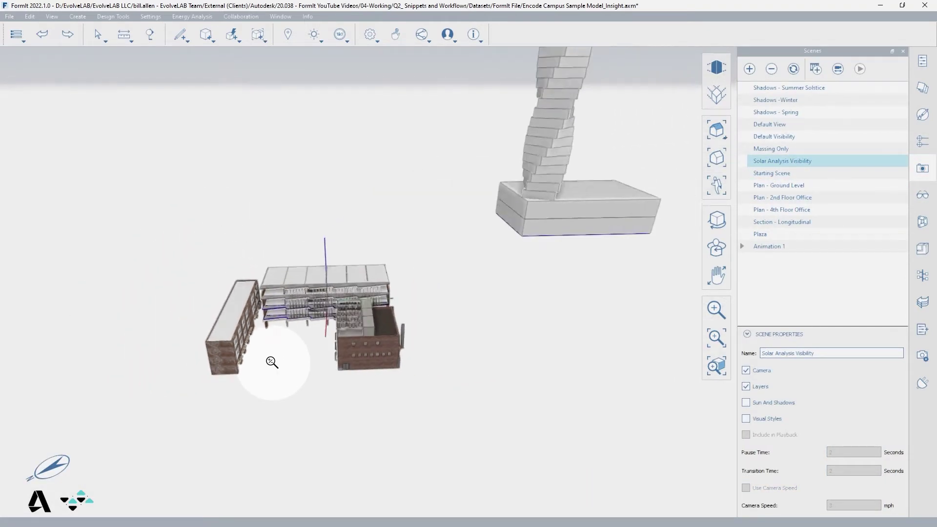
scroll(271, 363, "down", 2)
middle_click_drag(432, 235, 429, 311)
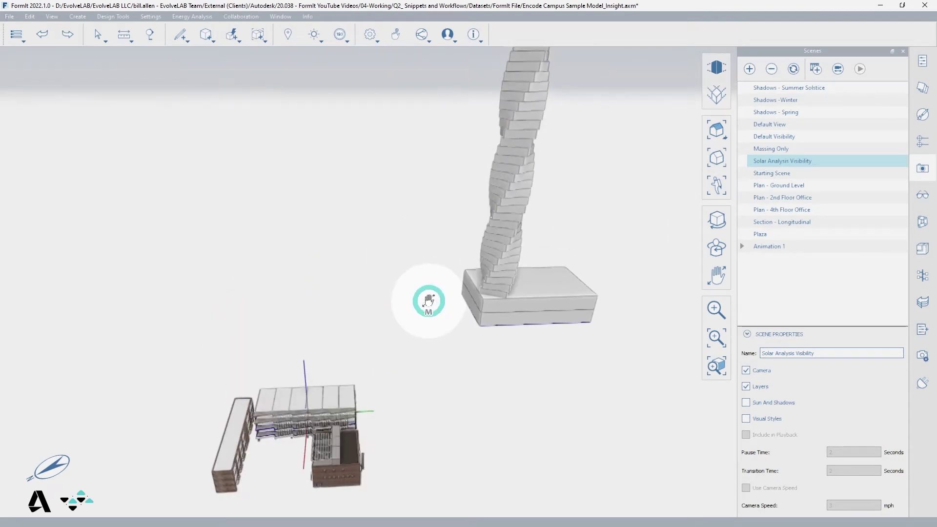
middle_click_drag(438, 381, 438, 380)
right_click_drag(438, 380, 432, 326)
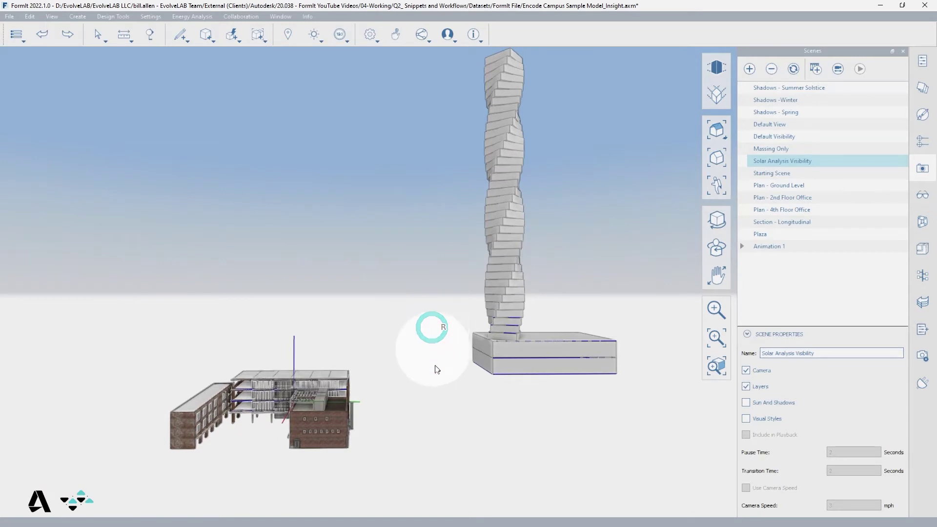
scroll(440, 367, "down", 1)
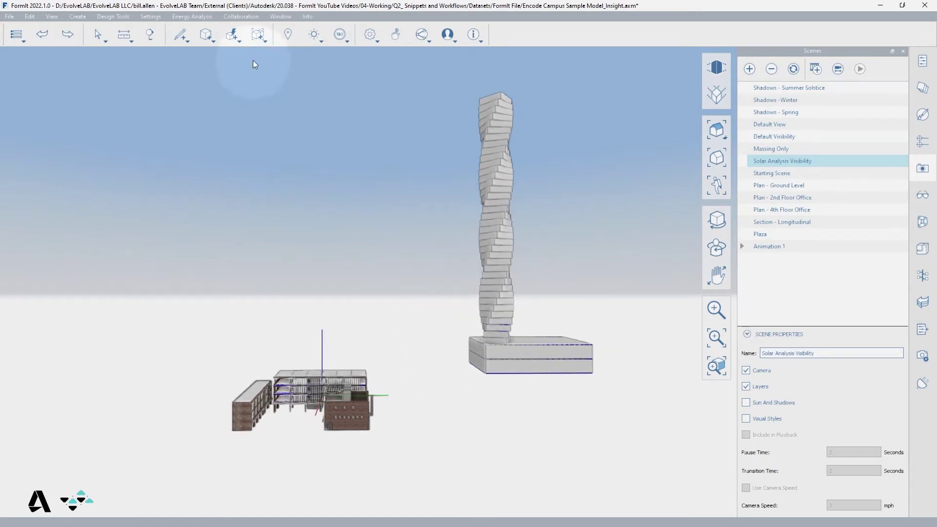
Start a solar radiation analysis using the Year Cumulative range and method.
left_click(313, 41)
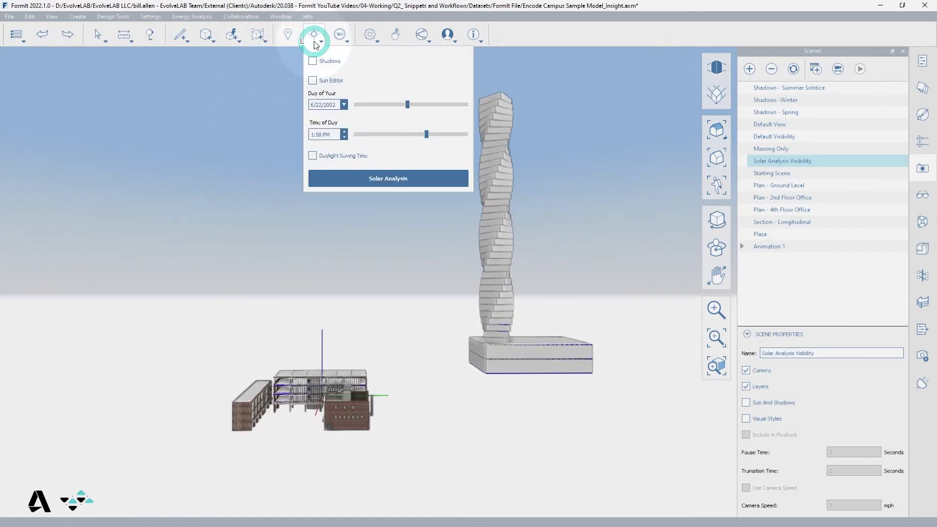
left_click(388, 178)
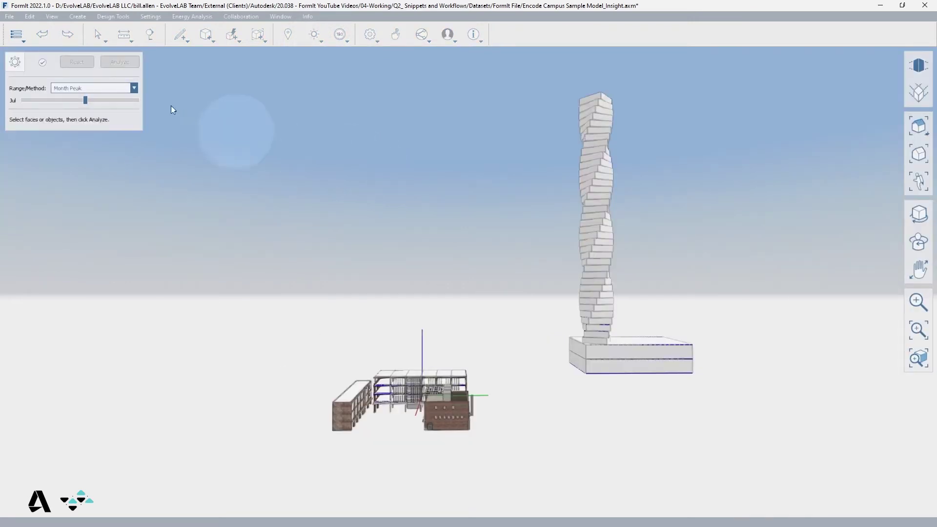
left_click(133, 88)
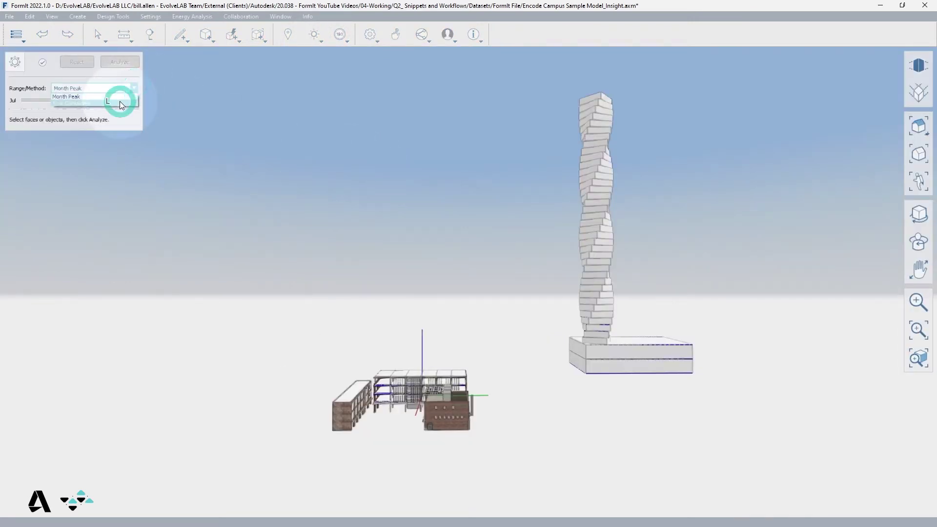
left_click(119, 103)
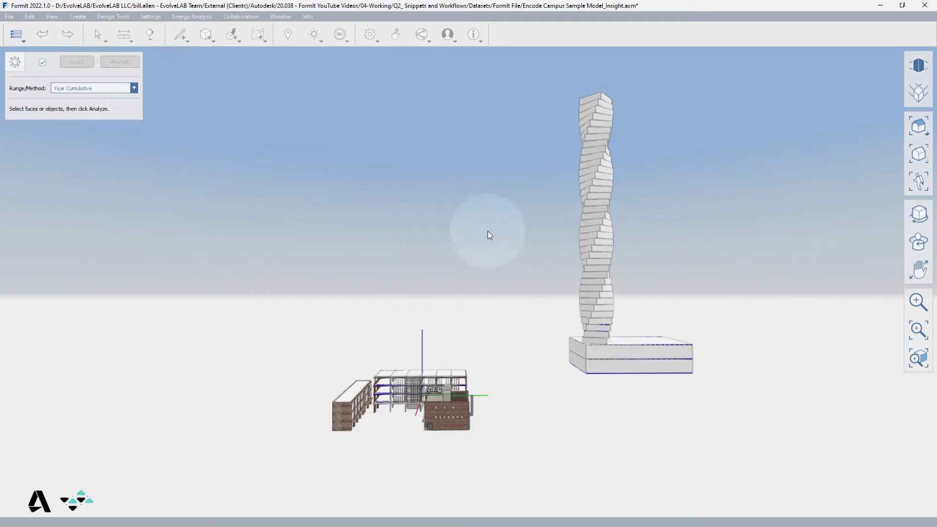
Add the podium, tower and campus buildings to the analysis, finally box-selecting every building.
double_click(628, 355)
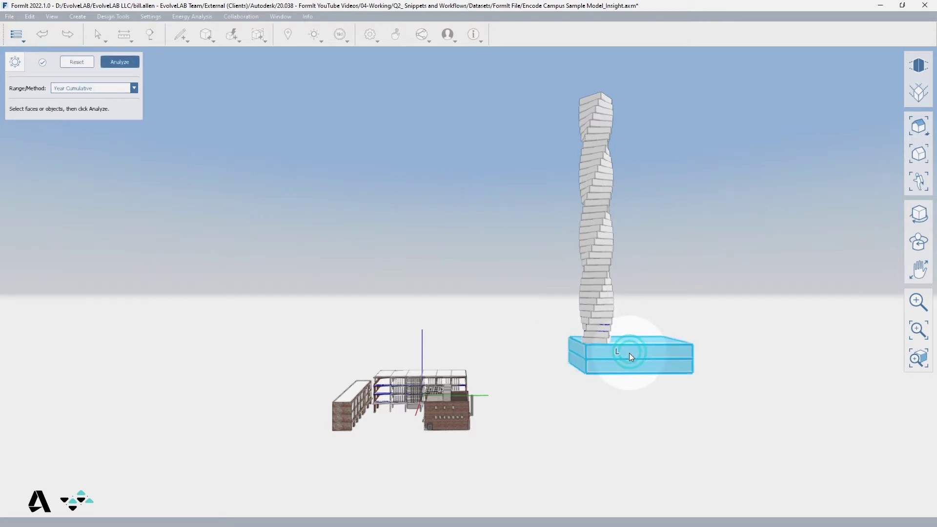
double_click(601, 313, "ctrl")
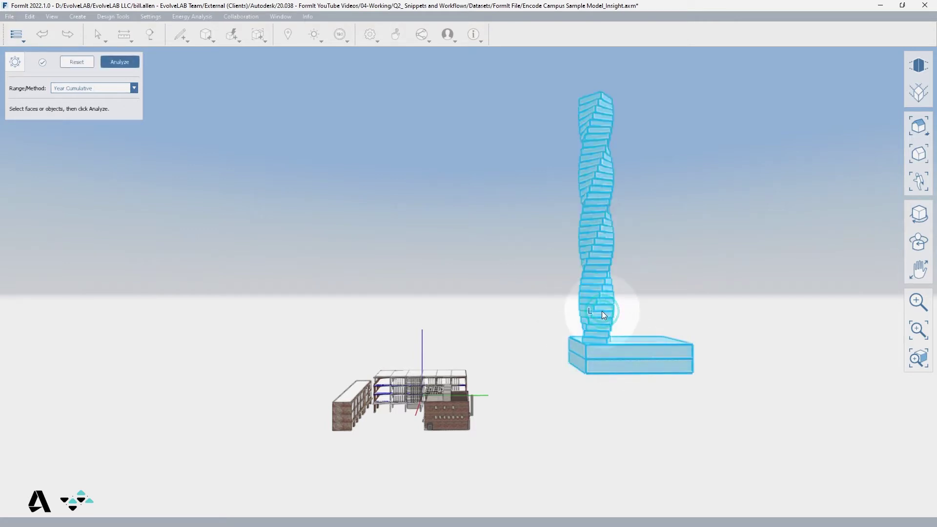
double_click(459, 408, "ctrl")
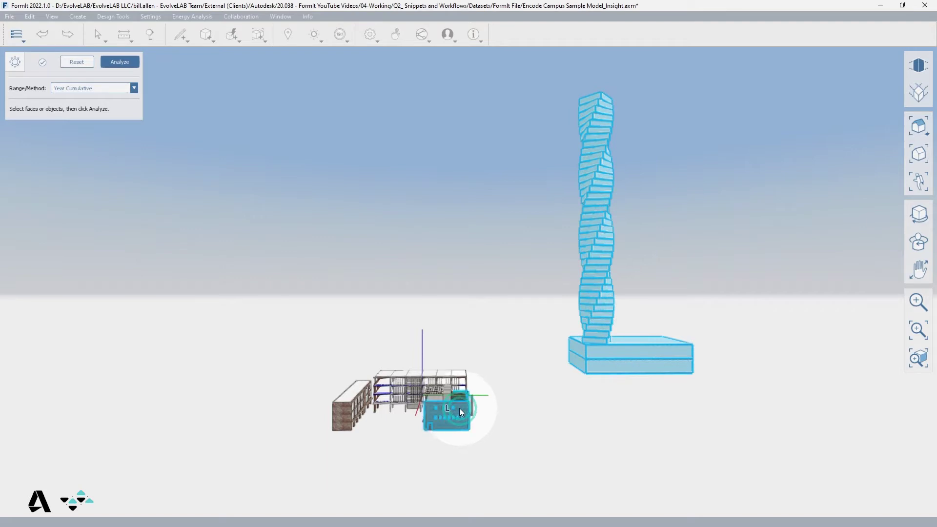
double_click(343, 410, "ctrl")
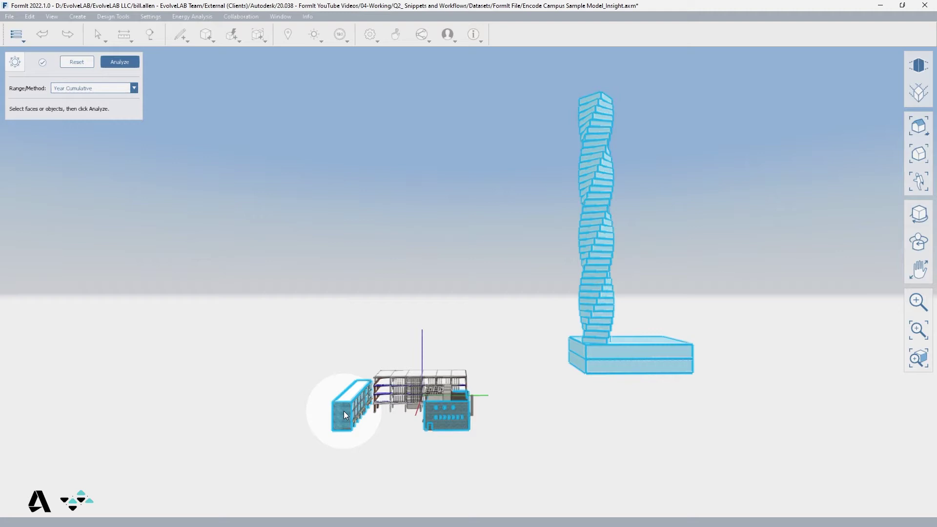
left_click(343, 410)
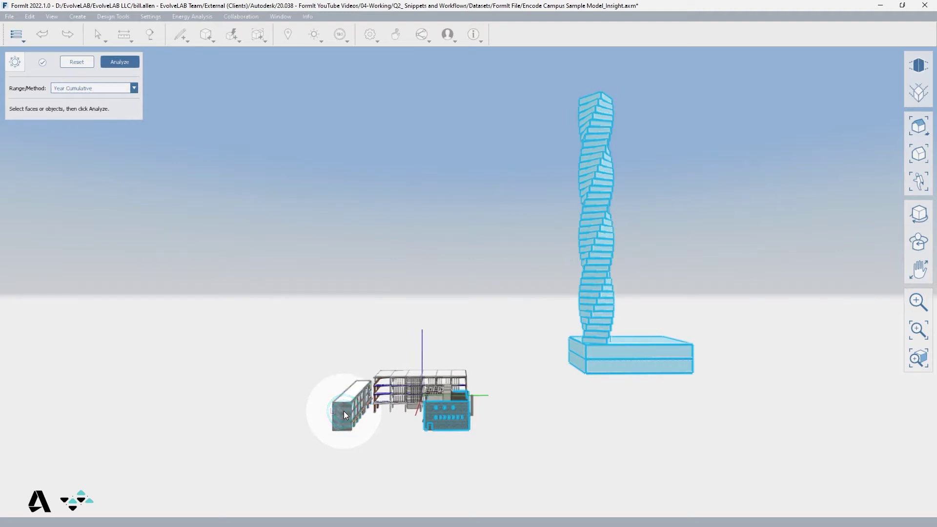
left_click(453, 404)
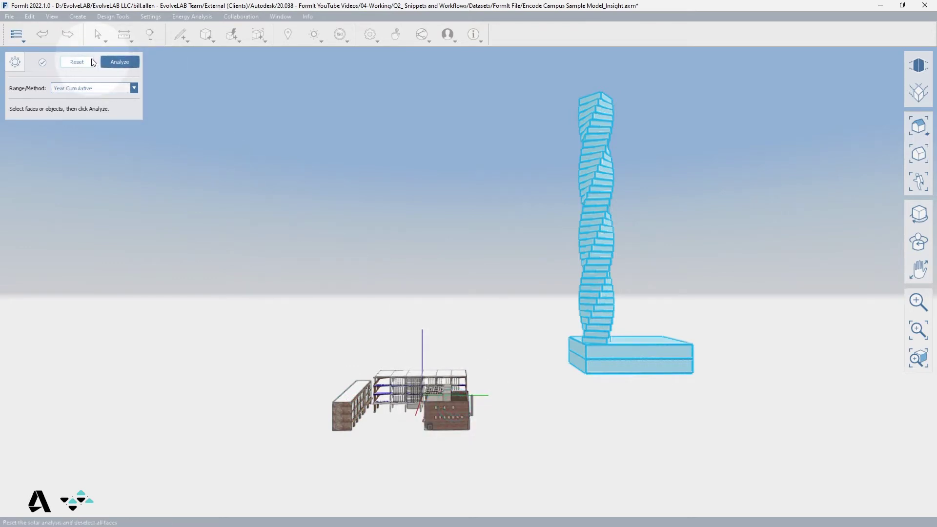
left_click(117, 63)
left_click_drag(222, 71, 753, 476)
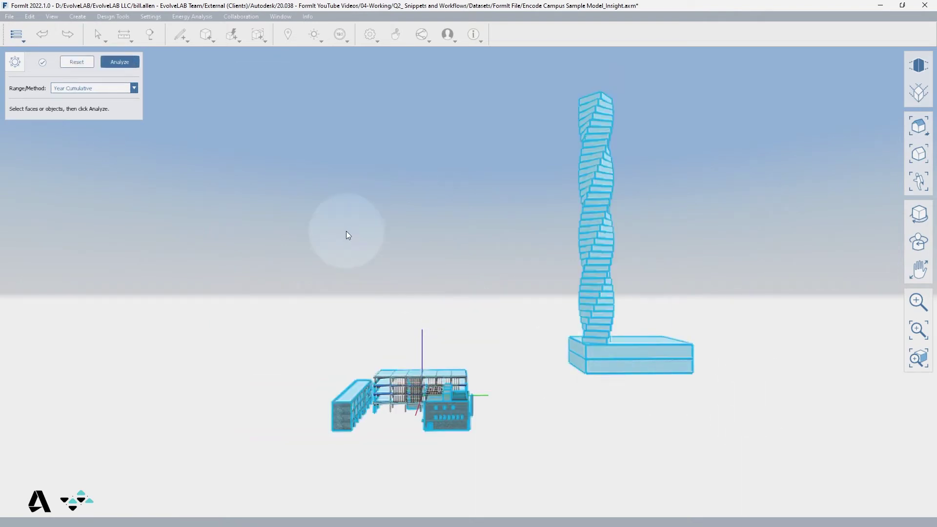
Analyze the selected tower and campus to display the year-cumulative kWh/sq m heat map.
left_click(123, 64)
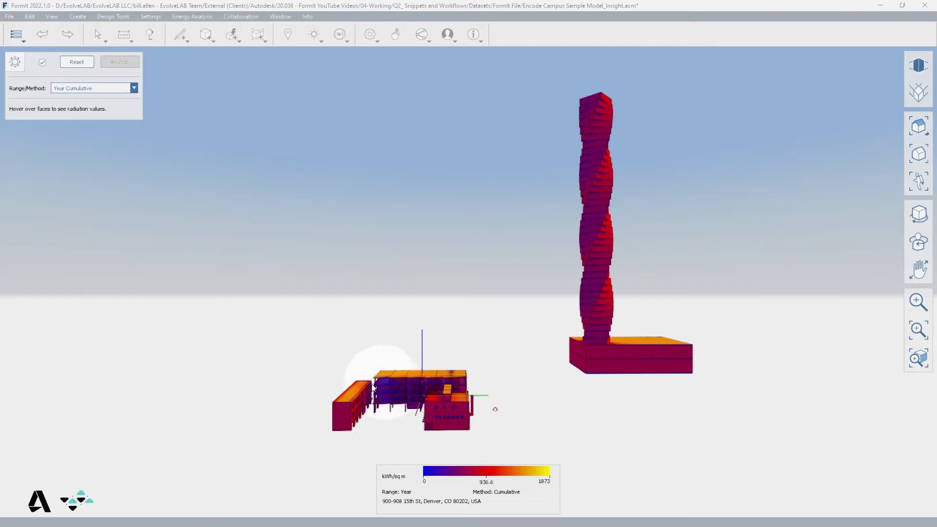
mouse_move(355, 391)
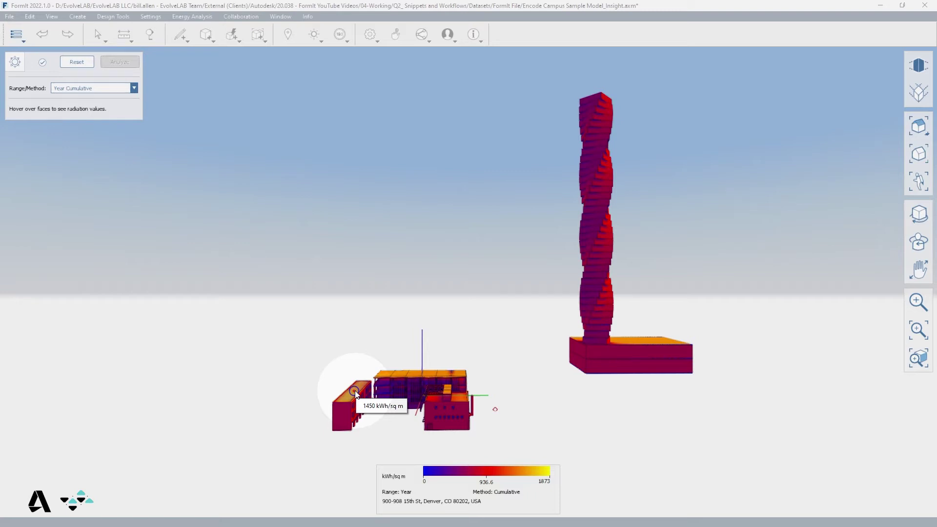
left_click(133, 88)
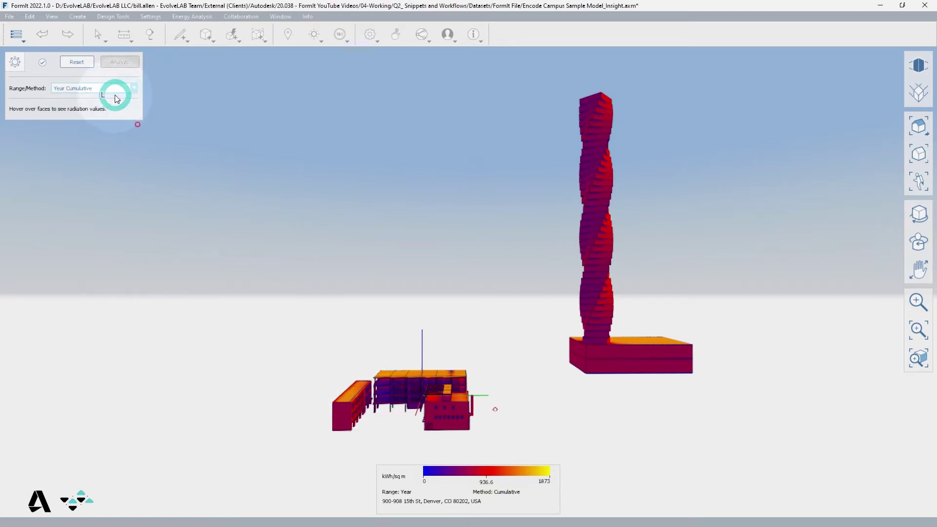
left_click(116, 99)
left_click_drag(76, 100, 34, 103)
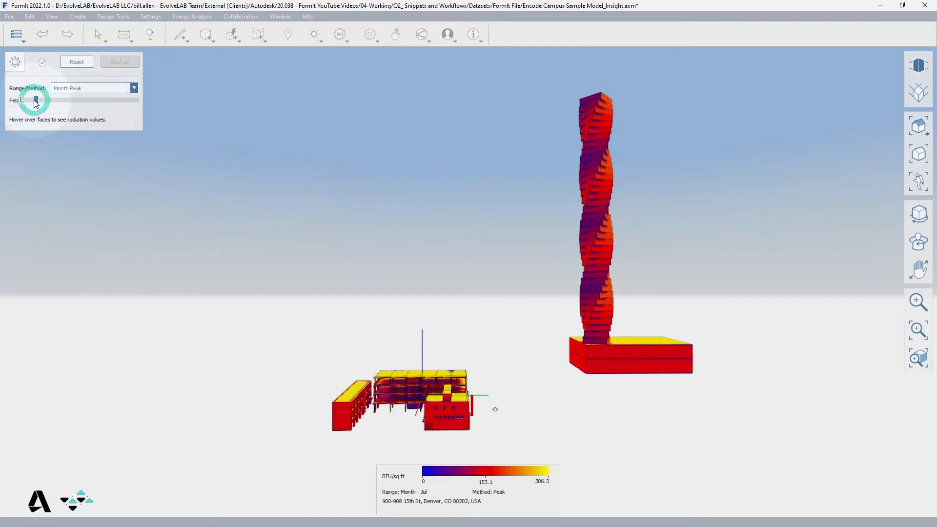
left_click_drag(34, 101, 126, 101)
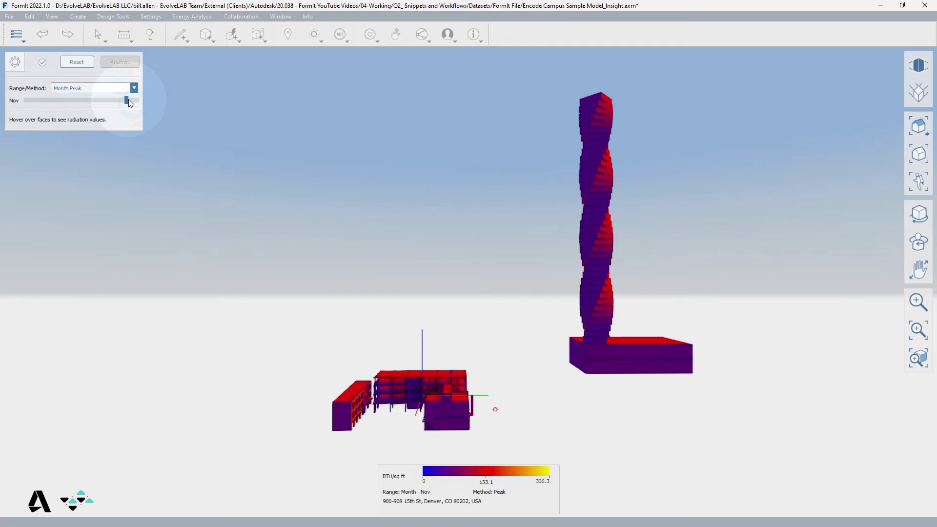
left_click_drag(126, 100, 85, 100)
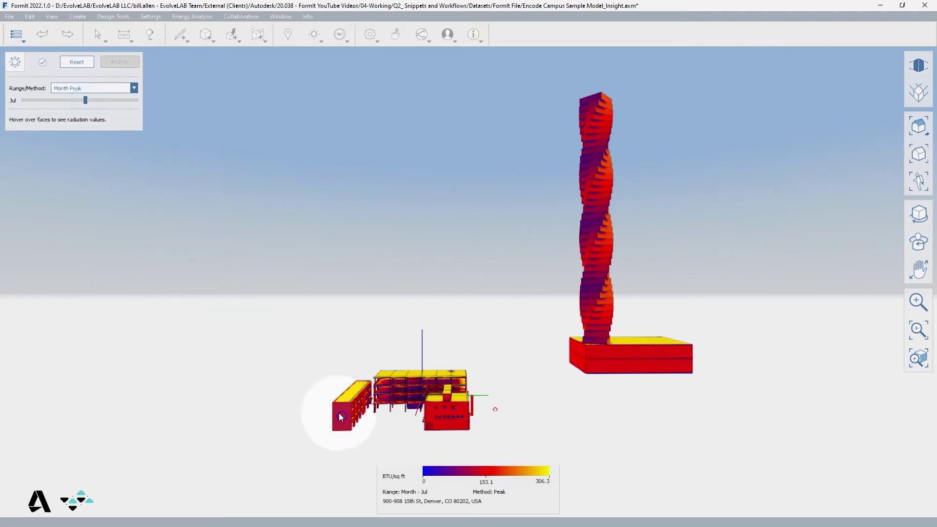
scroll(410, 418, "up", 2)
scroll(417, 394, "up", 2)
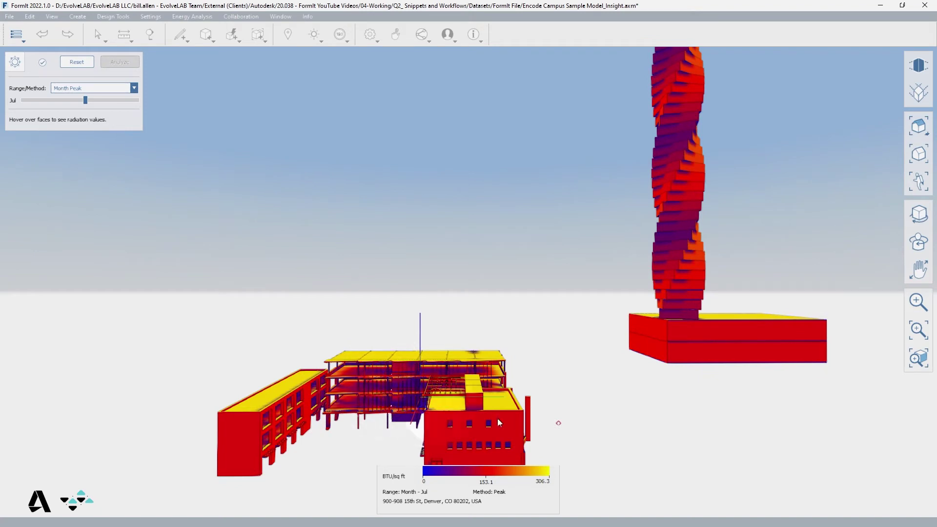
mouse_move(647, 405)
right_mouse_down()
mouse_move(432, 415)
mouse_move(298, 401)
right_mouse_up()
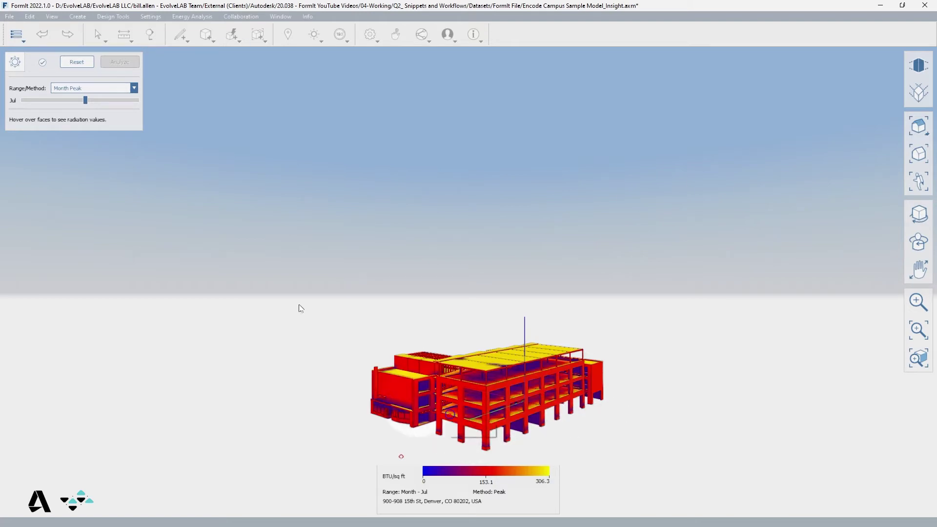
Visit File > Export, then end the solar analysis to restore brick and concrete materials.
left_click(10, 17)
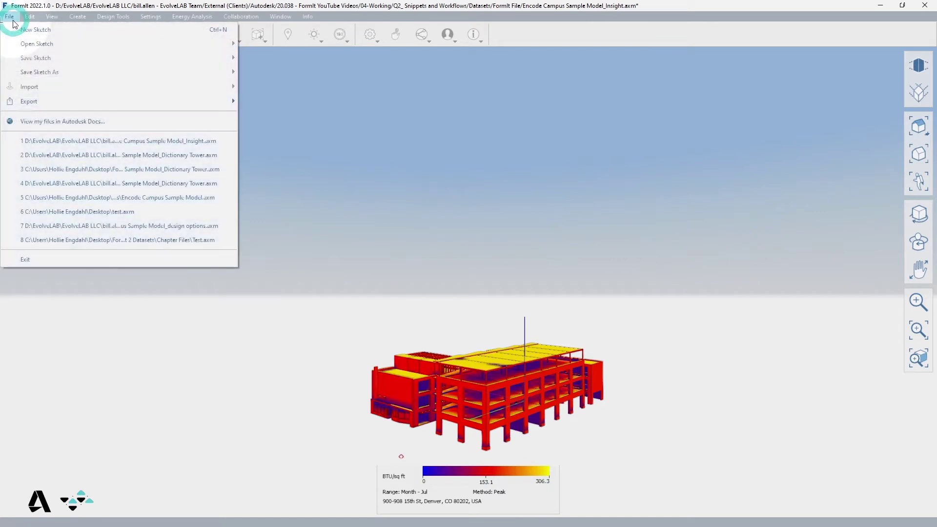
left_click(29, 102)
left_click(293, 113)
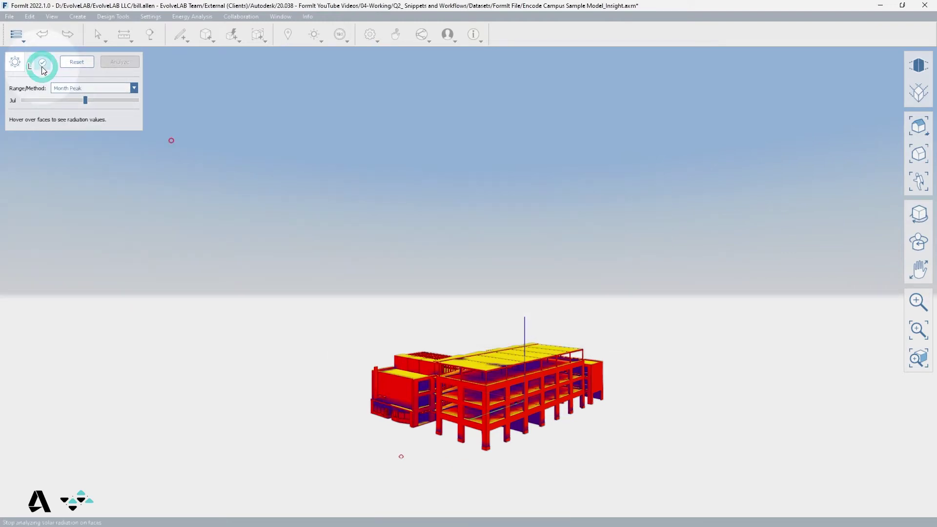
left_click(42, 67)
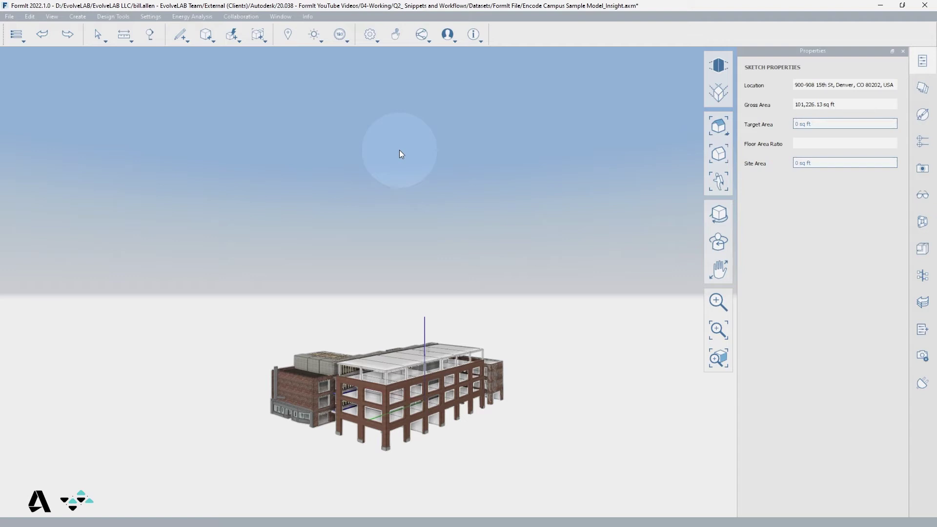
Apply the Massing Only saved scene and select one of the campus massing blocks.
left_click(922, 169)
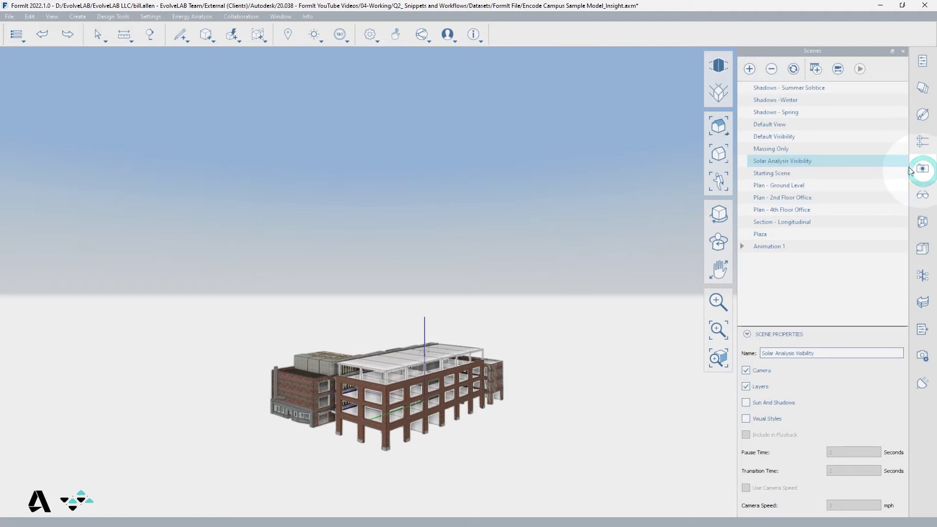
double_click(838, 150)
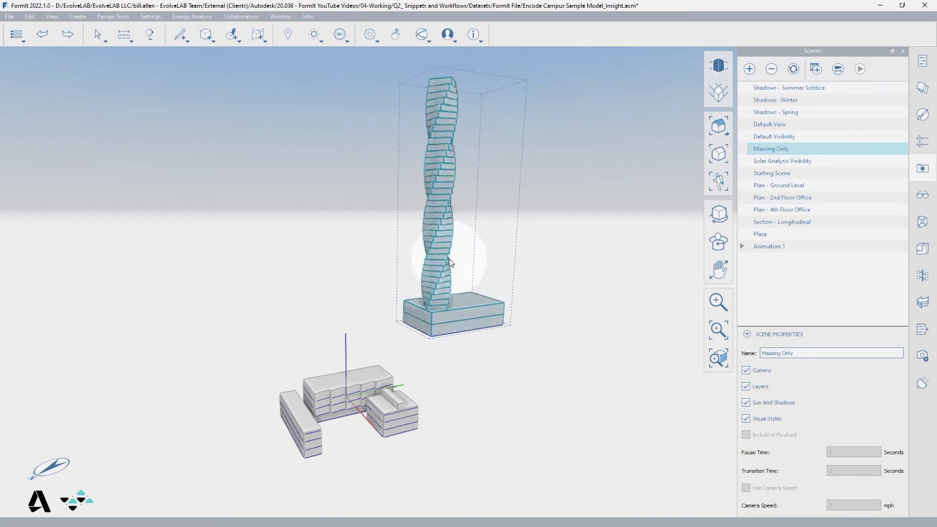
left_click(312, 413)
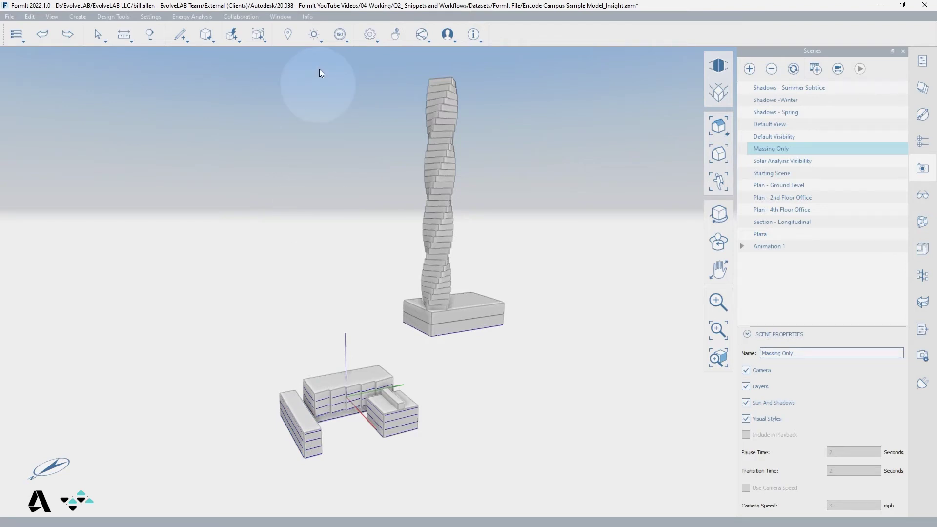
Generate the Insight energy model, then choose View Insight to open its results.
left_click(343, 37)
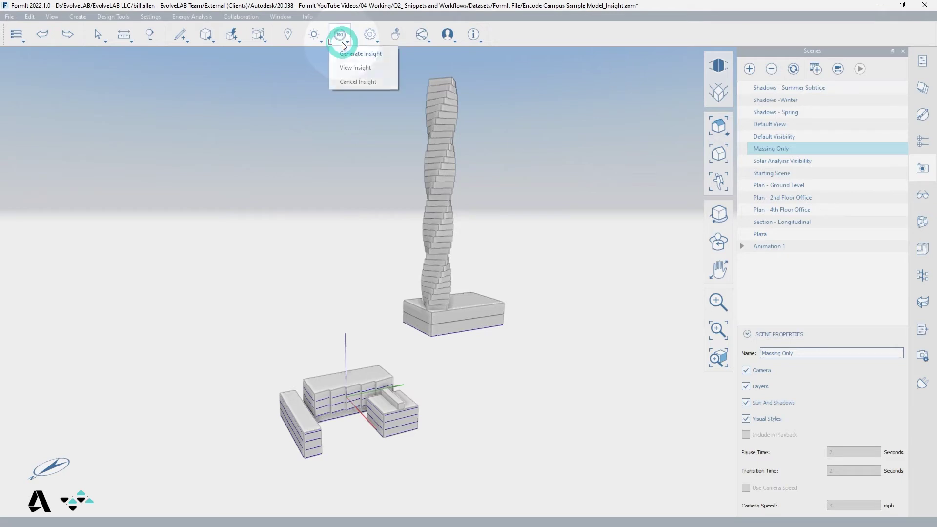
left_click(348, 53)
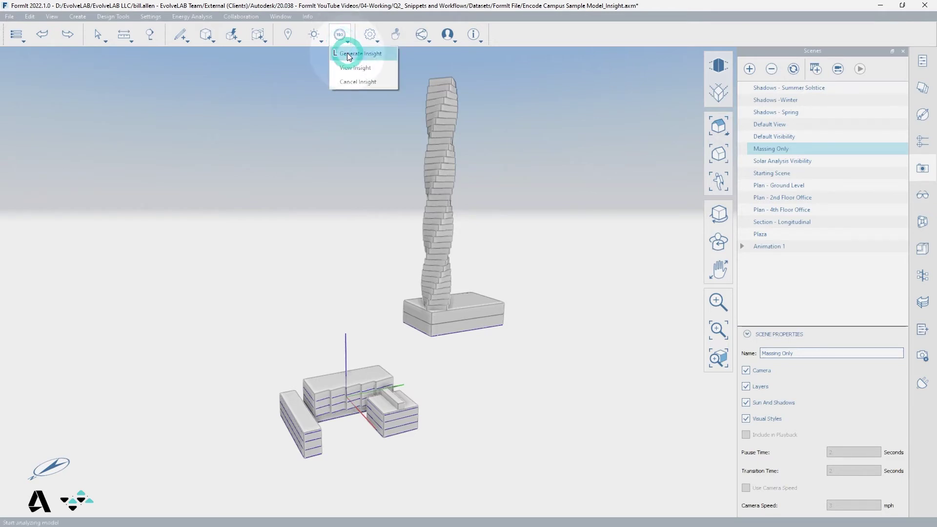
left_click(342, 37)
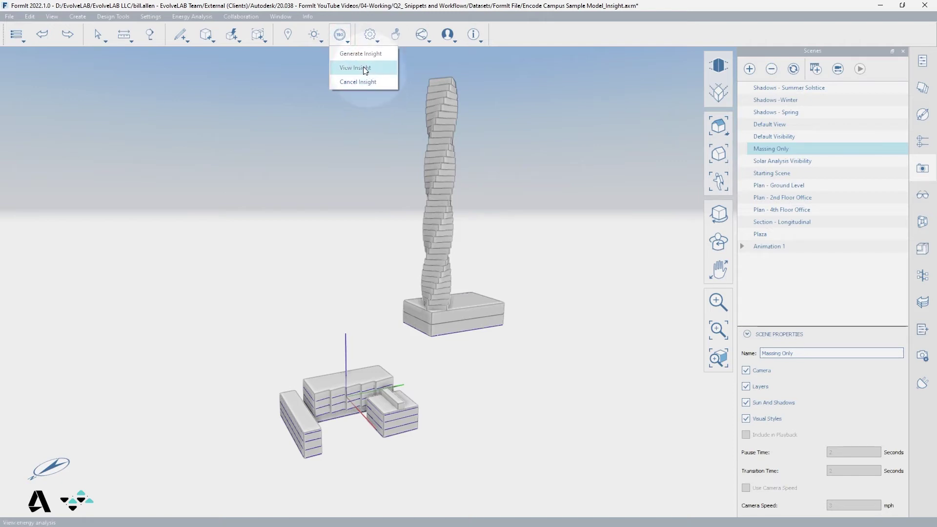
left_click(355, 68)
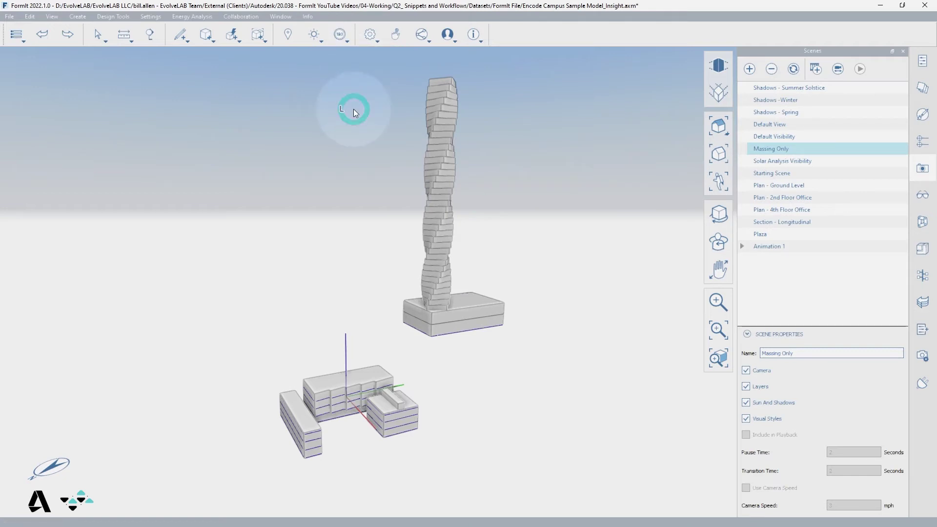
left_click(340, 34)
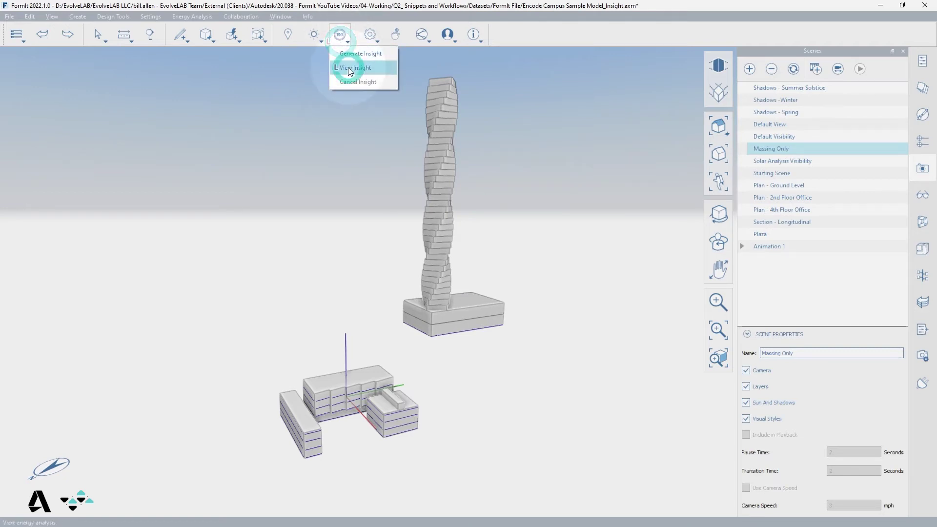
left_click(348, 67)
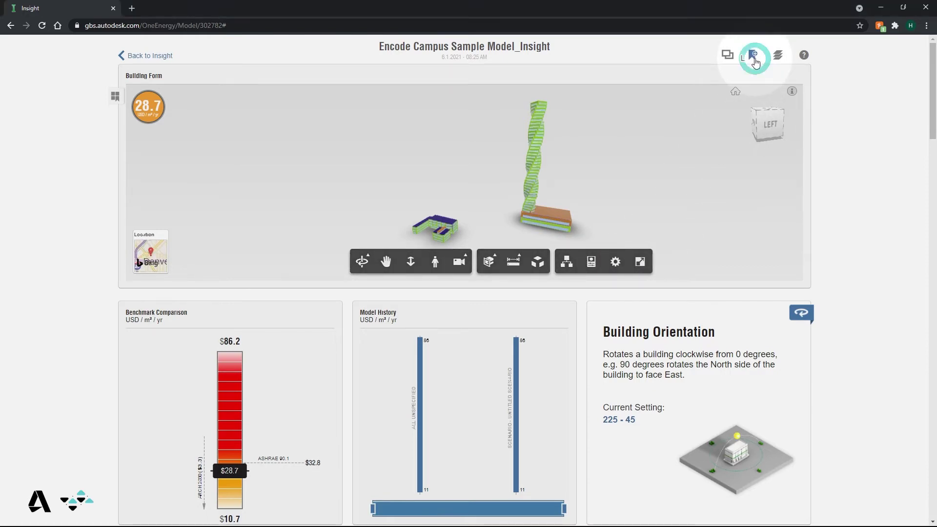
Show the saved scenarios for the Encode Campus Sample Model_Insight dashboard.
left_click(753, 56)
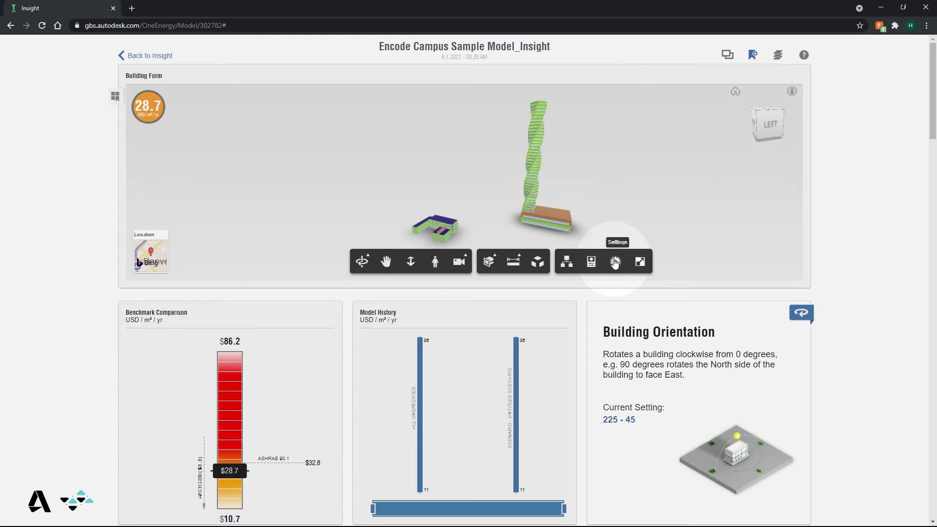
scroll(615, 270, "down", 2)
scroll(614, 285, "down", 2)
scroll(612, 293, "down", 2)
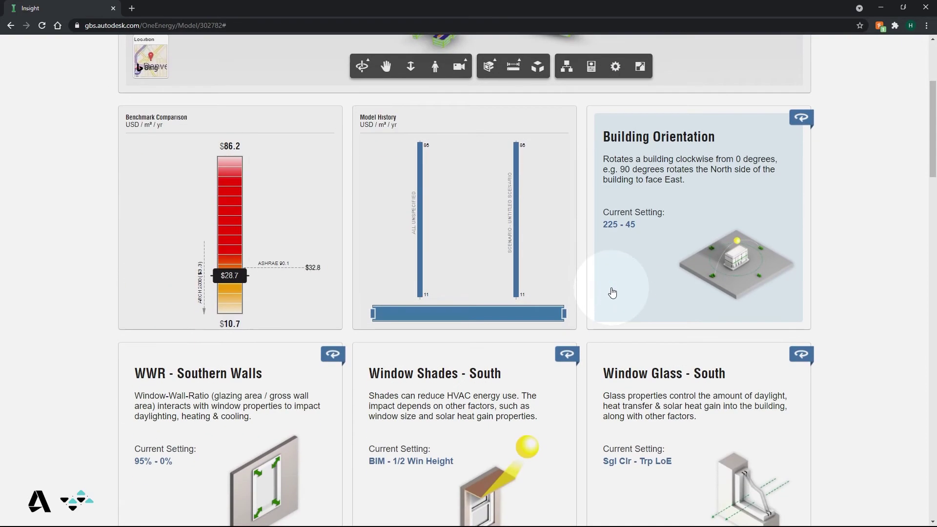
scroll(613, 292, "down", 2)
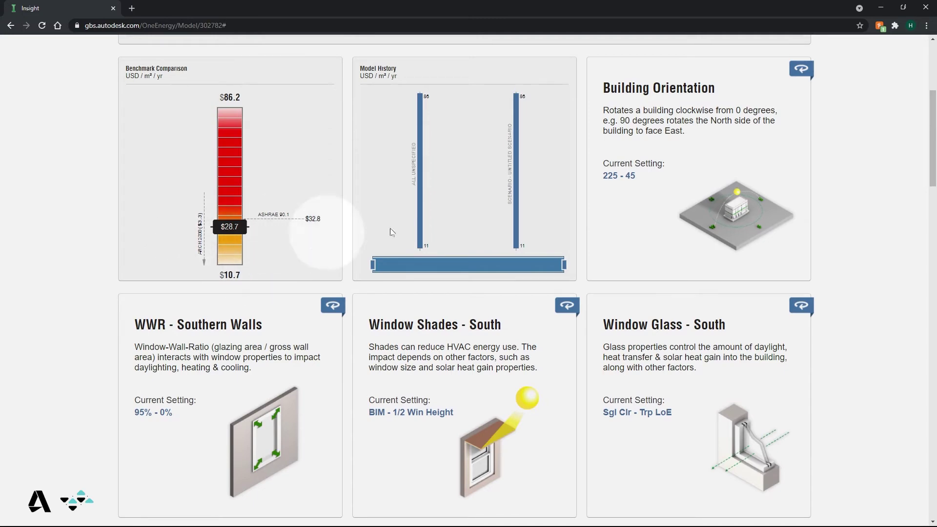
scroll(529, 249, "up", 5)
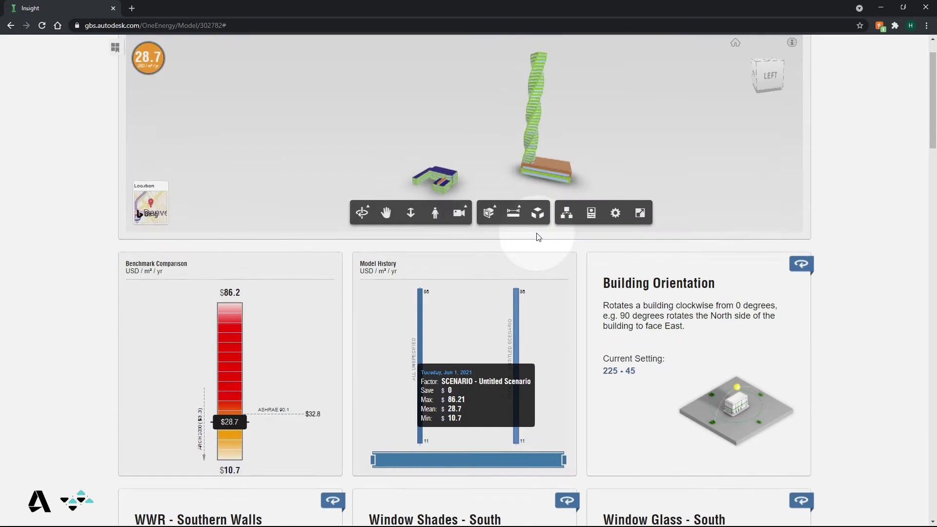
left_click(804, 55)
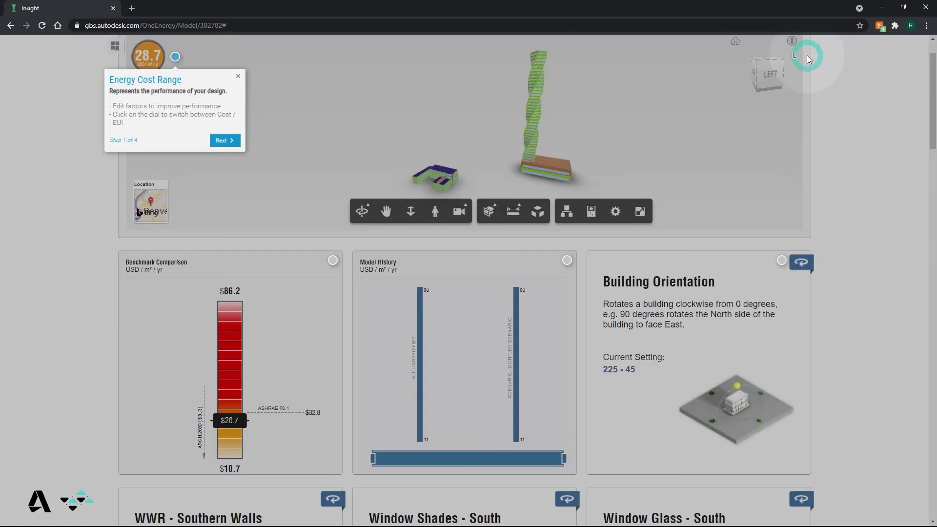
left_click(225, 140)
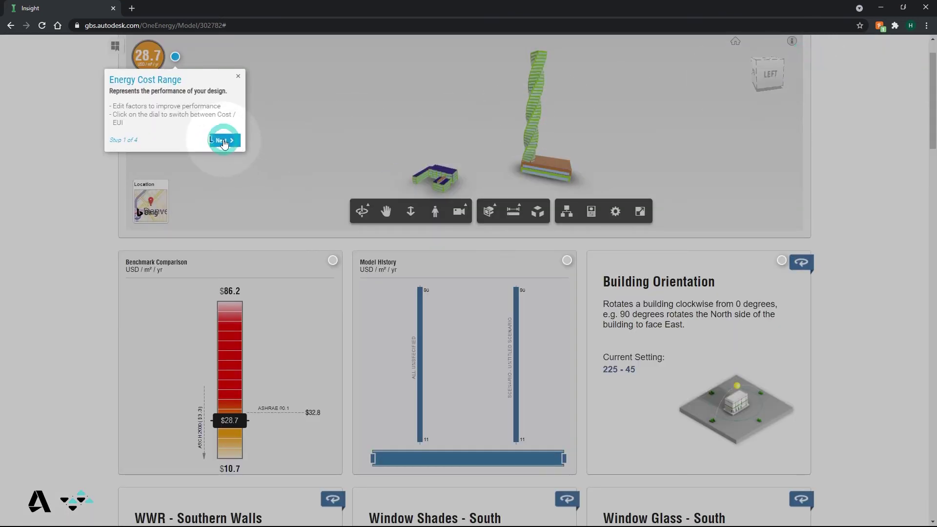
left_click(398, 129)
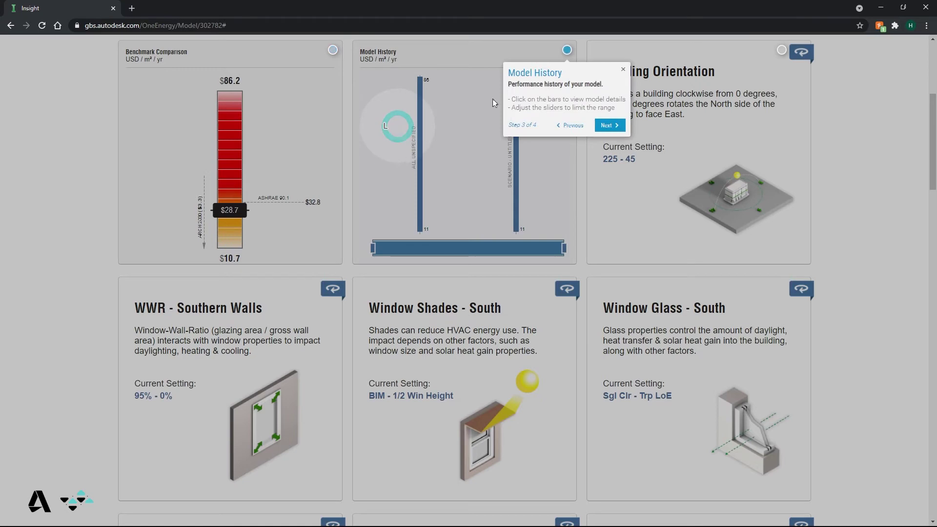
left_click(610, 122)
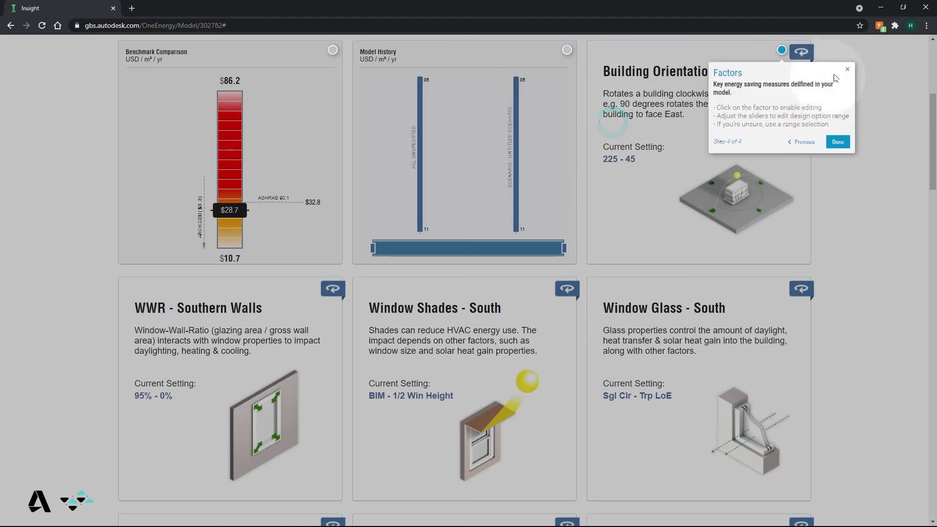
left_click(847, 69)
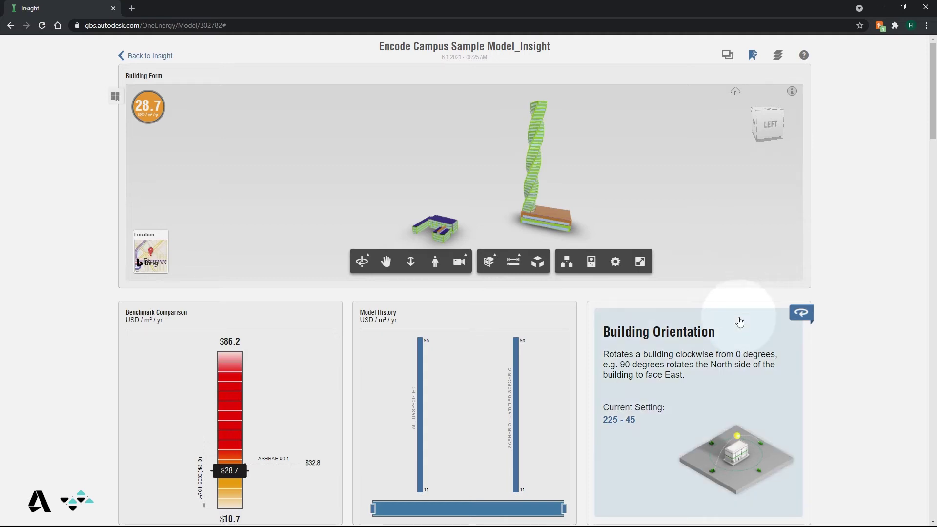
scroll(740, 322, "down", 1)
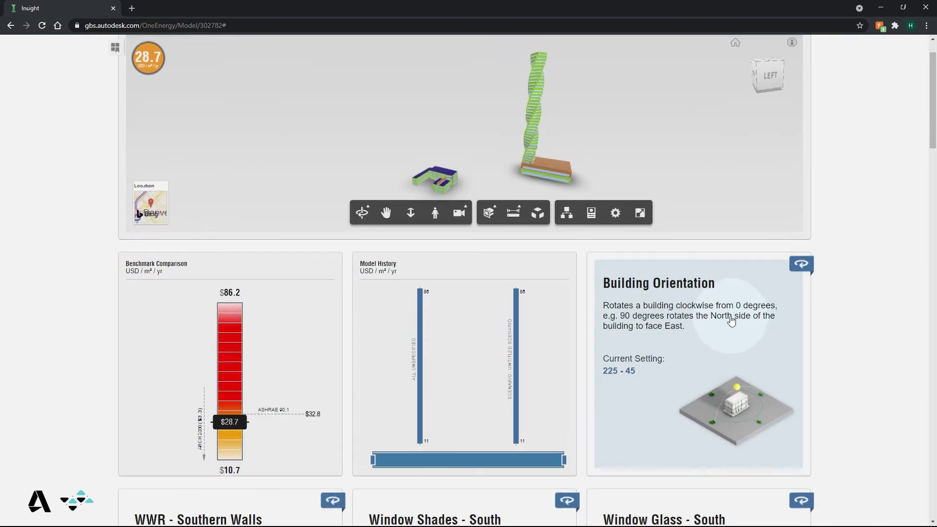
left_click(731, 320)
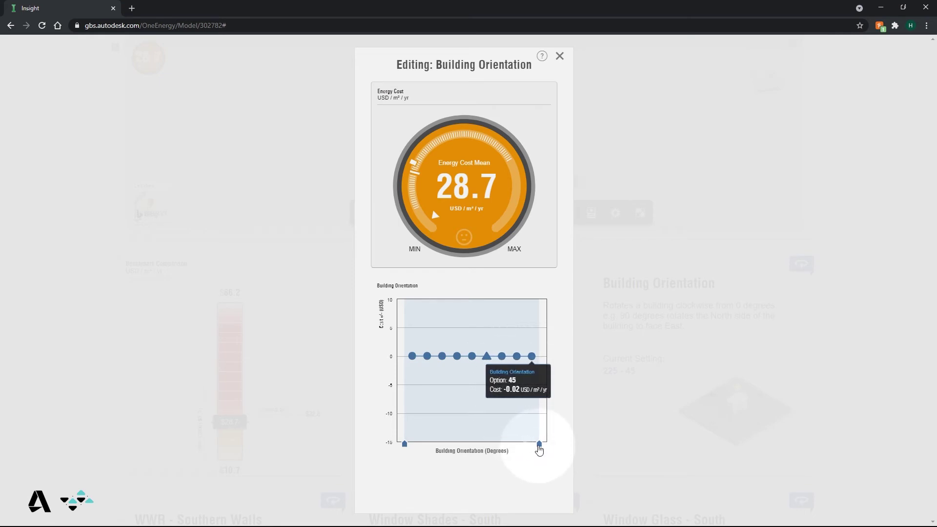
Narrow the Building Orientation range to 270 degrees and close its editor.
left_click_drag(540, 444, 454, 439)
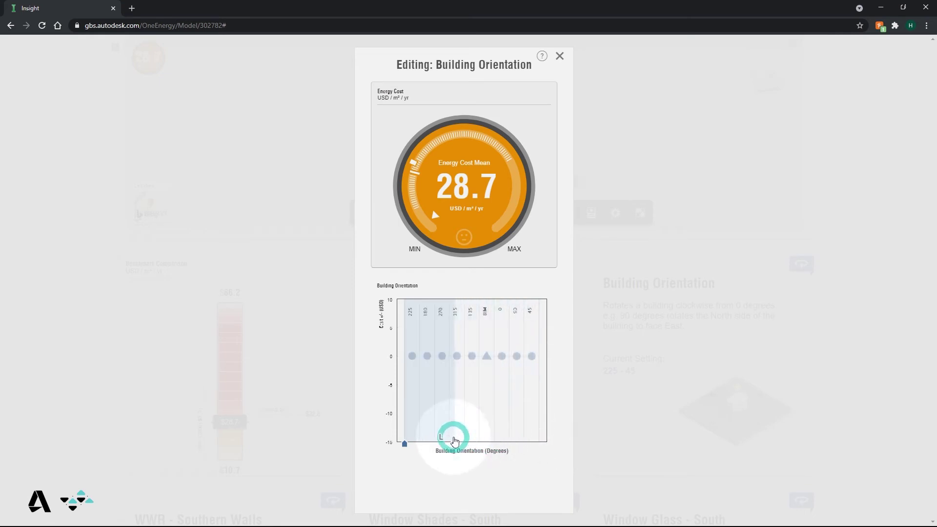
left_click_drag(454, 439, 441, 436)
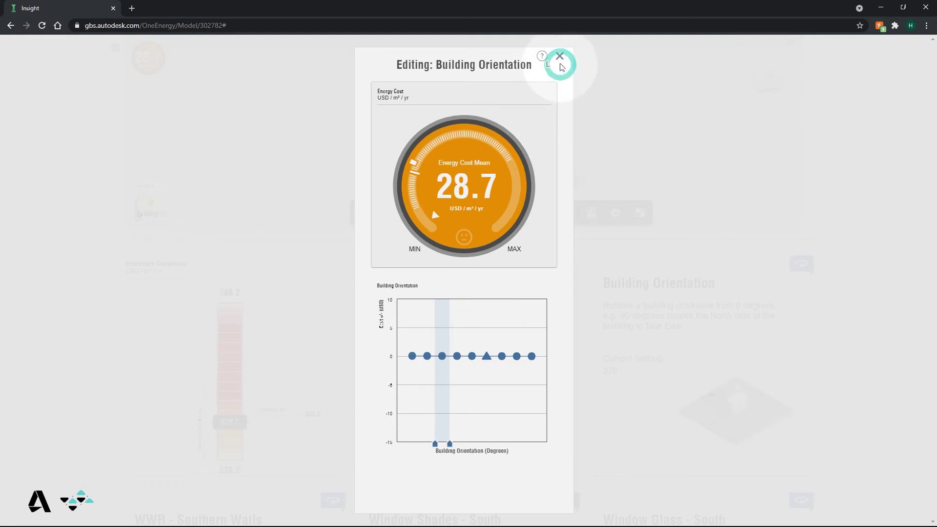
left_click(559, 57)
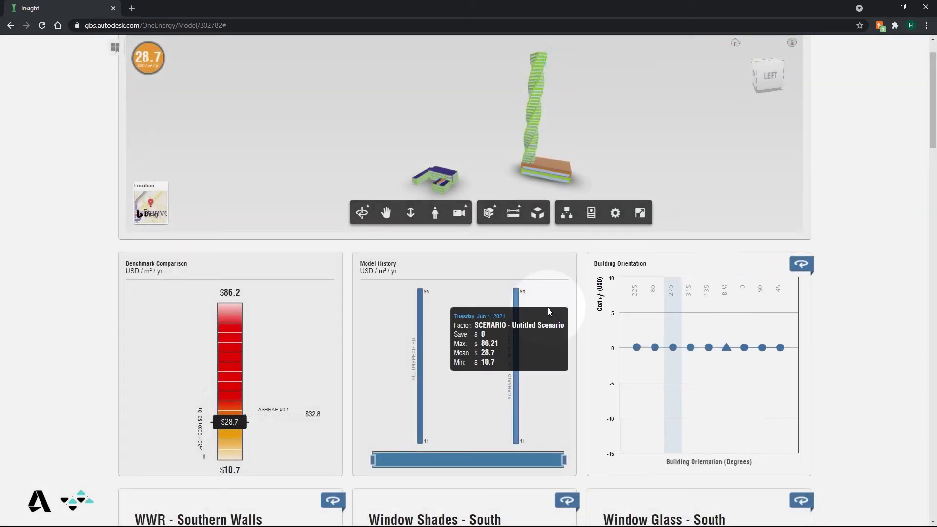
scroll(548, 308, "down", 1)
scroll(548, 308, "down", 3)
scroll(548, 308, "down", 2)
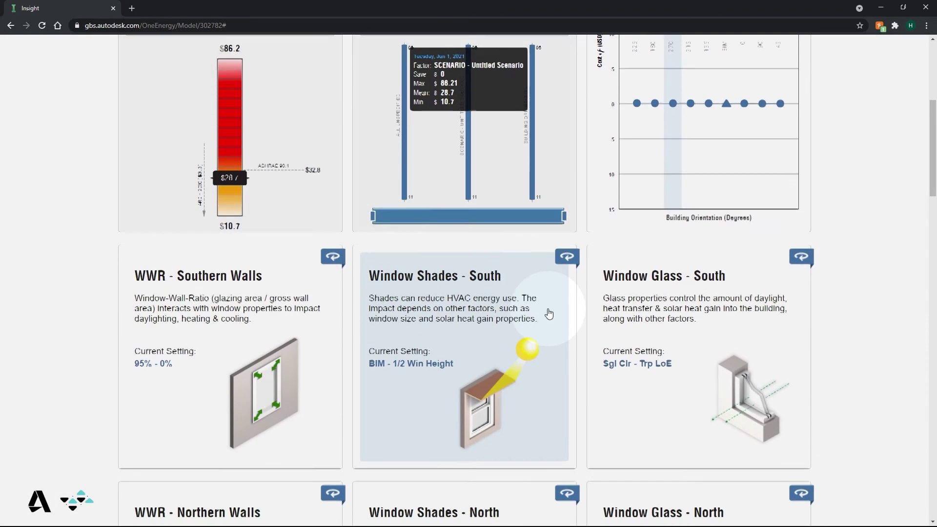
Restrict WWR - Southern Walls to only 15%, lowering mean energy cost to 28.4.
left_click(290, 310)
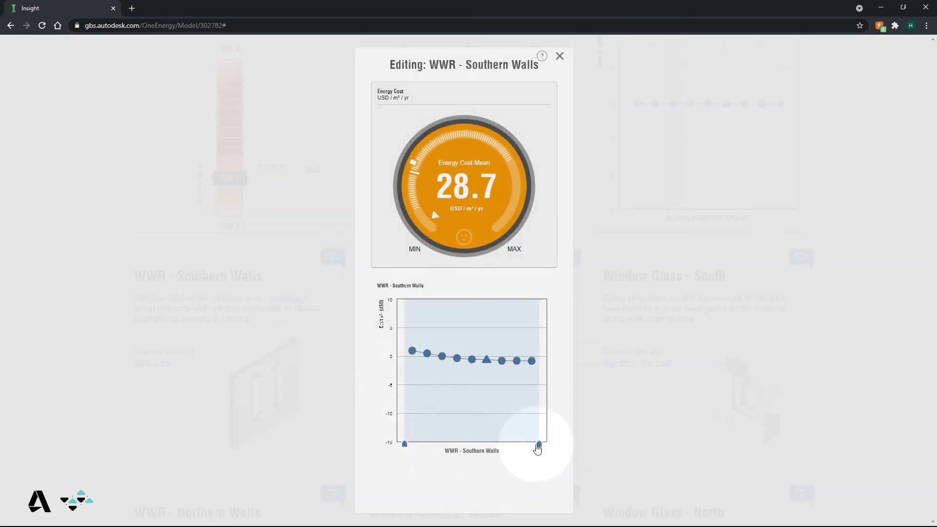
left_click(539, 444)
left_click_drag(538, 445, 524, 443)
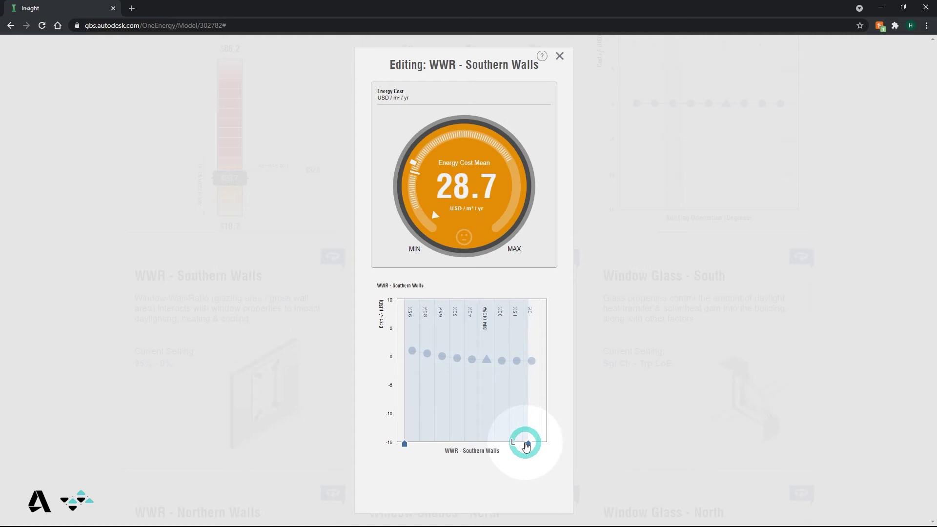
left_click_drag(405, 444, 510, 443)
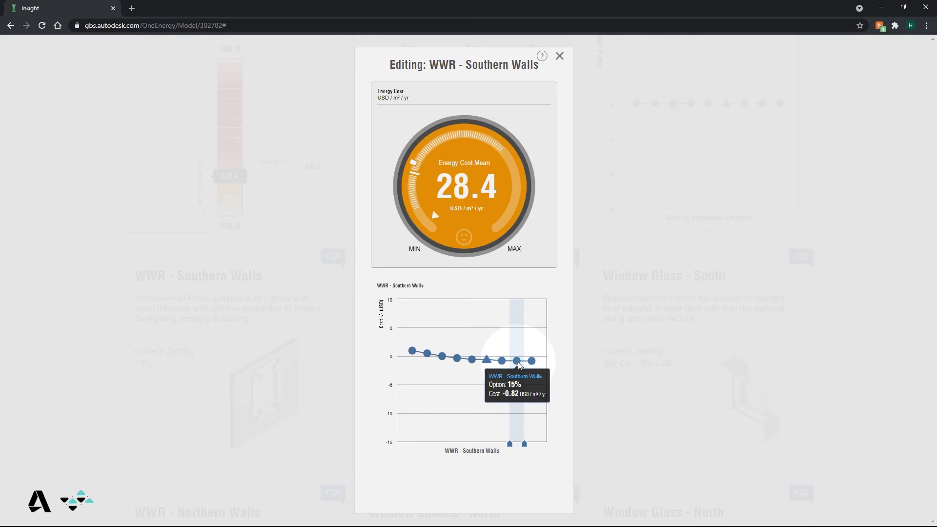
key("Escape")
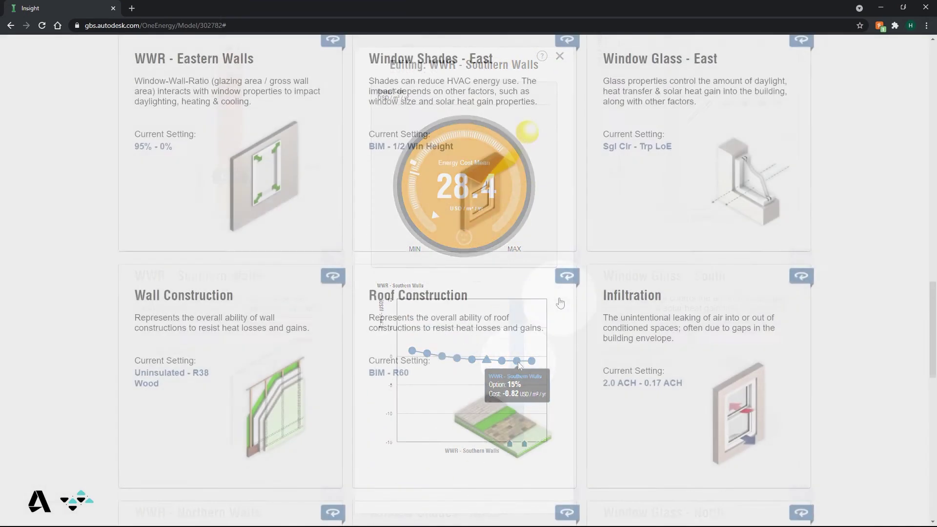
scroll(519, 366, "down", 5)
left_click(479, 217)
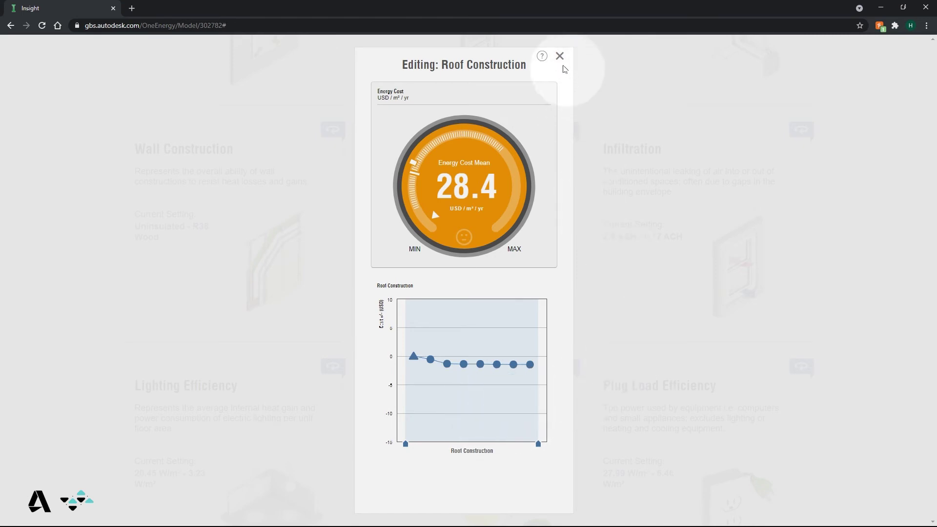
Close the Roof Construction cost chart and bring up the HVAC factor editor.
left_click(560, 56)
scroll(512, 219, "down", 3)
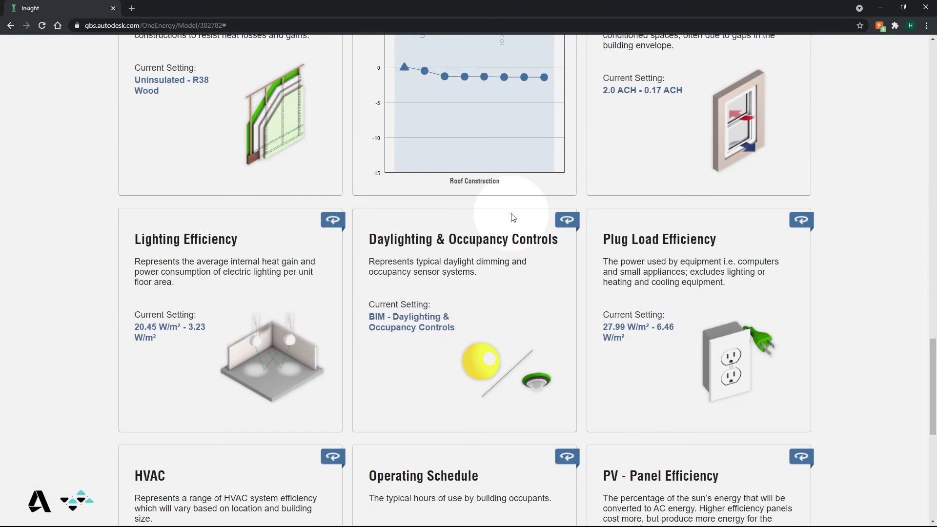
scroll(513, 218, "down", 2)
scroll(512, 218, "down", 2)
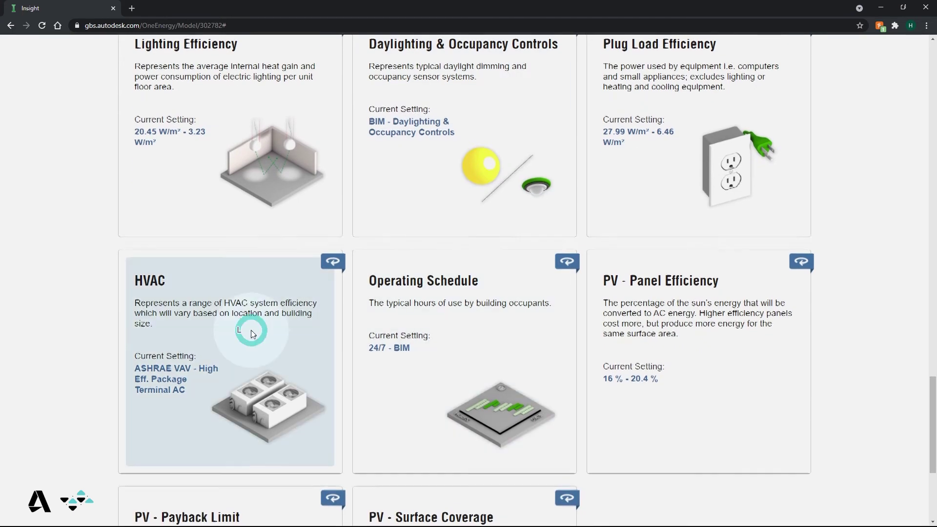
left_click(253, 335)
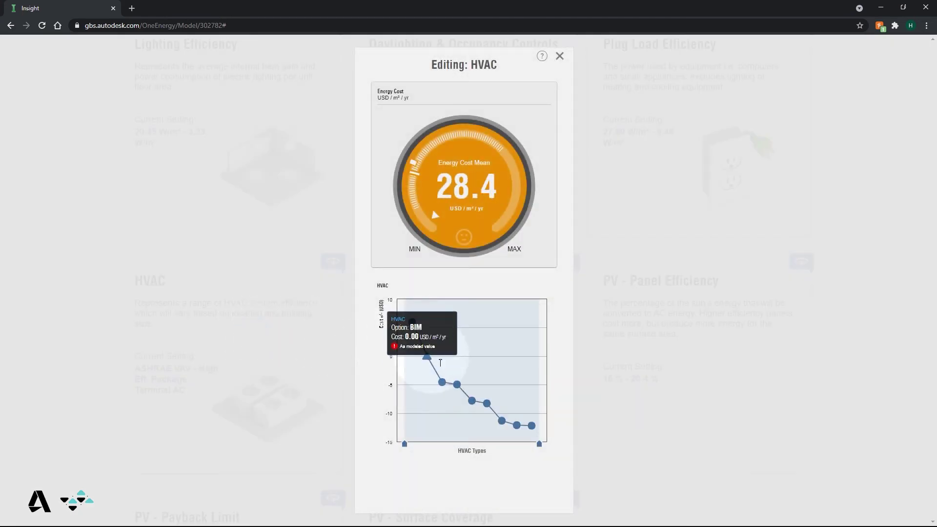
mouse_move(443, 383)
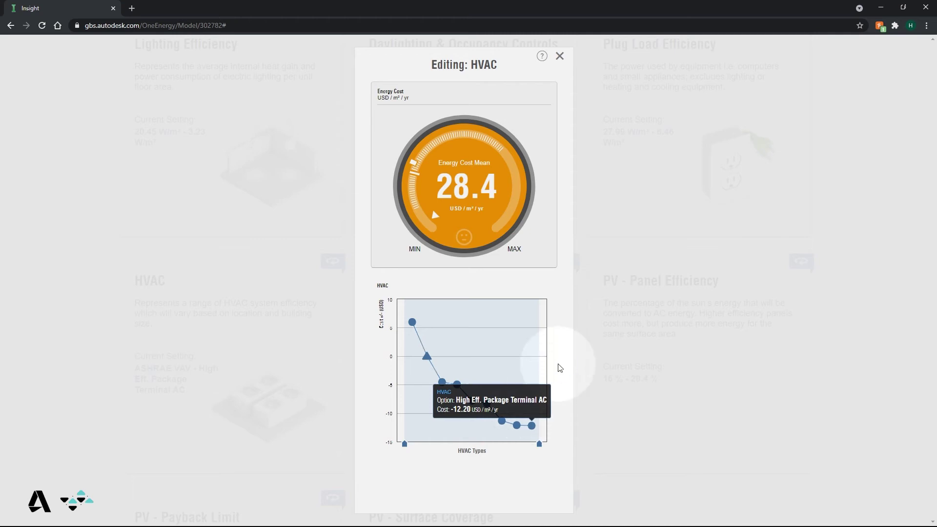
Review the HVAC cost options, where High Eff. Package Terminal AC saves most, then close the editor.
left_click(559, 366)
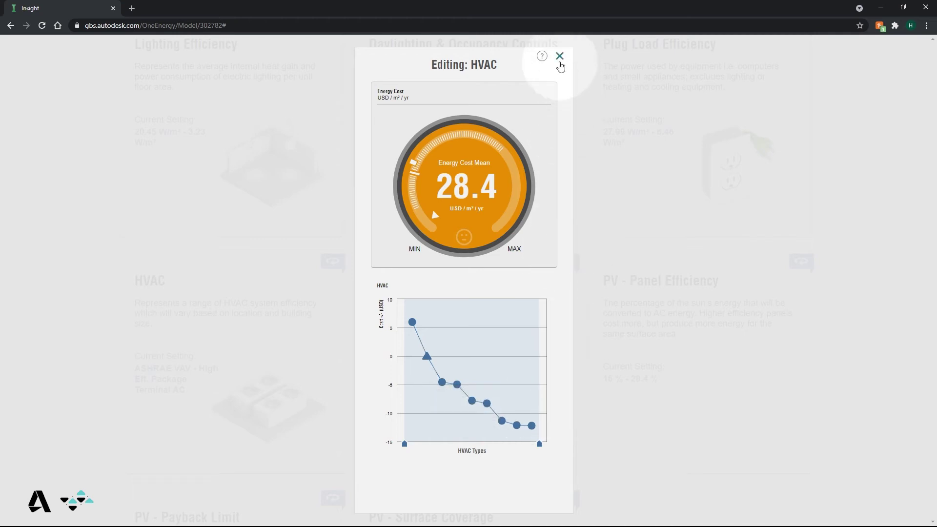
left_click(559, 57)
scroll(512, 213, "down", 3)
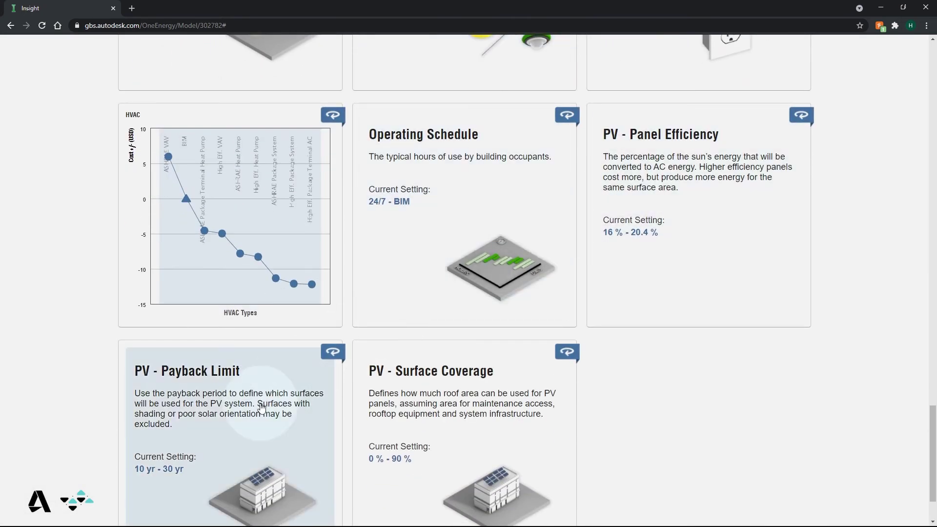
scroll(270, 404, "down", 1)
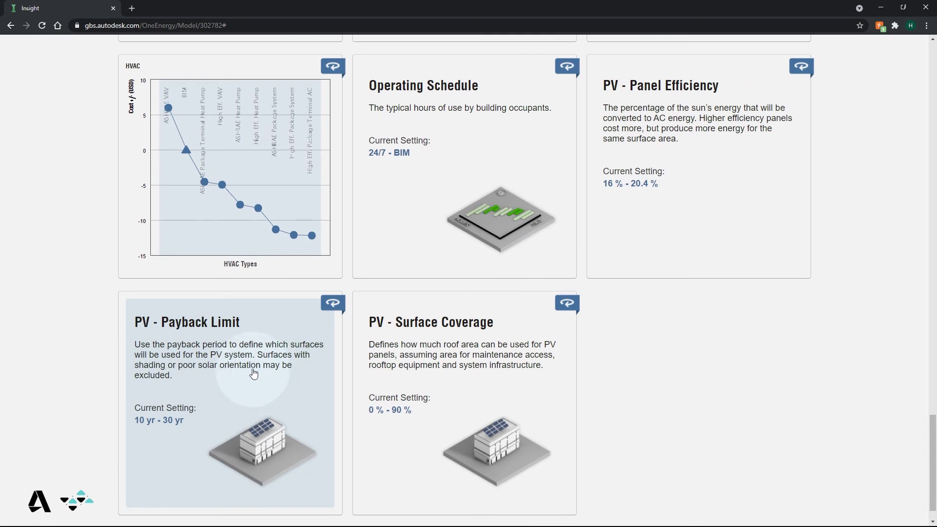
Inspect the PV - Payback Limit options, close them, and return to the Insight models list.
left_click(257, 375)
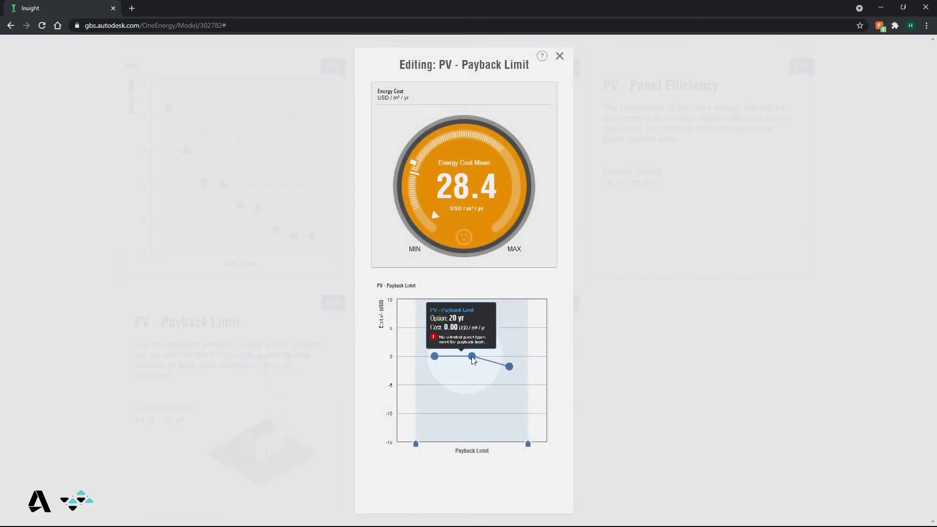
mouse_move(509, 366)
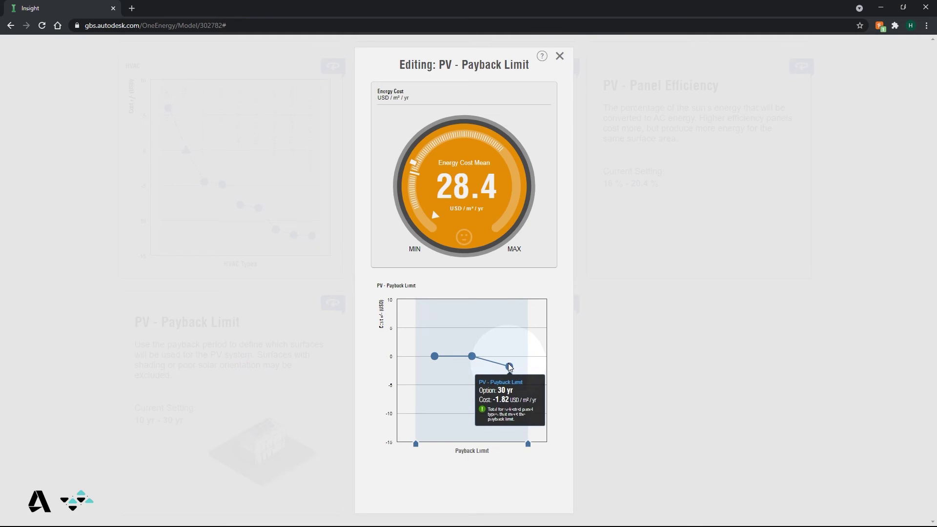
left_click(560, 56)
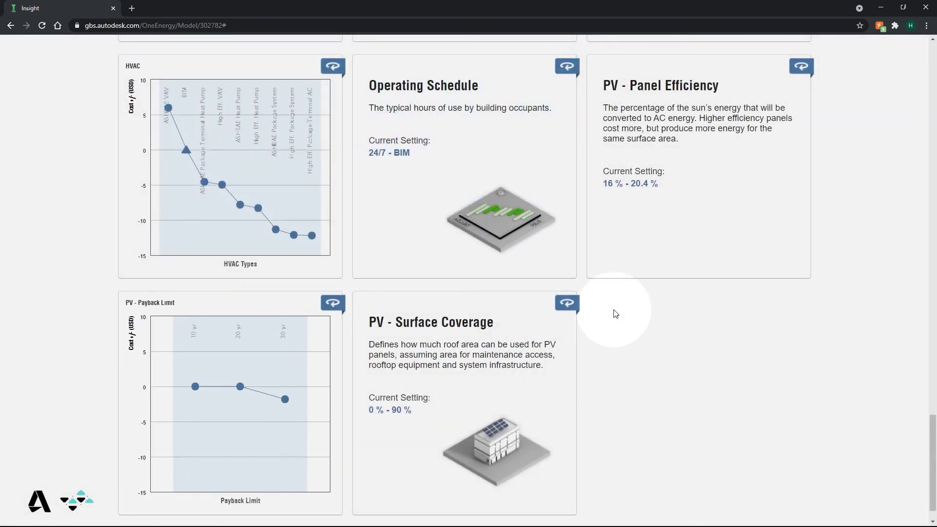
scroll(615, 338, "up", 4)
scroll(615, 338, "up", 4)
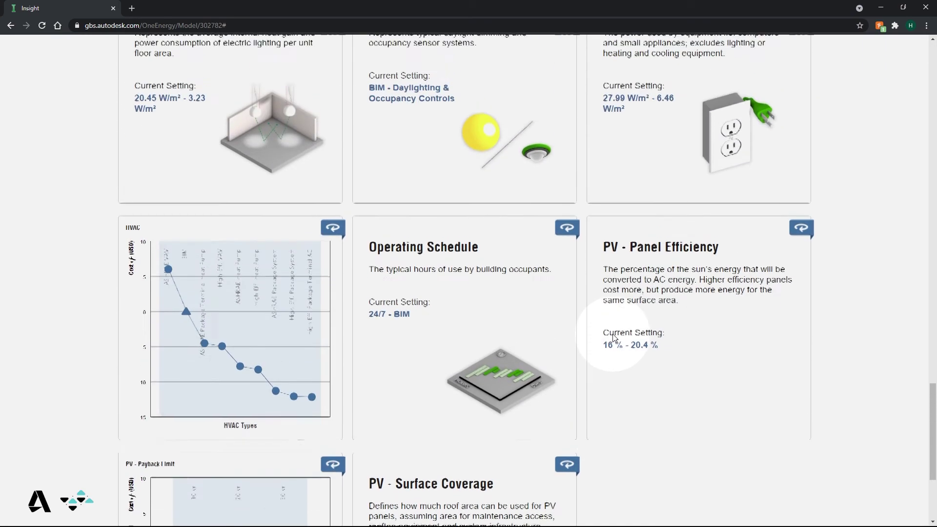
scroll(615, 338, "up", 4)
scroll(614, 339, "up", 3)
scroll(615, 338, "up", 4)
scroll(615, 339, "up", 3)
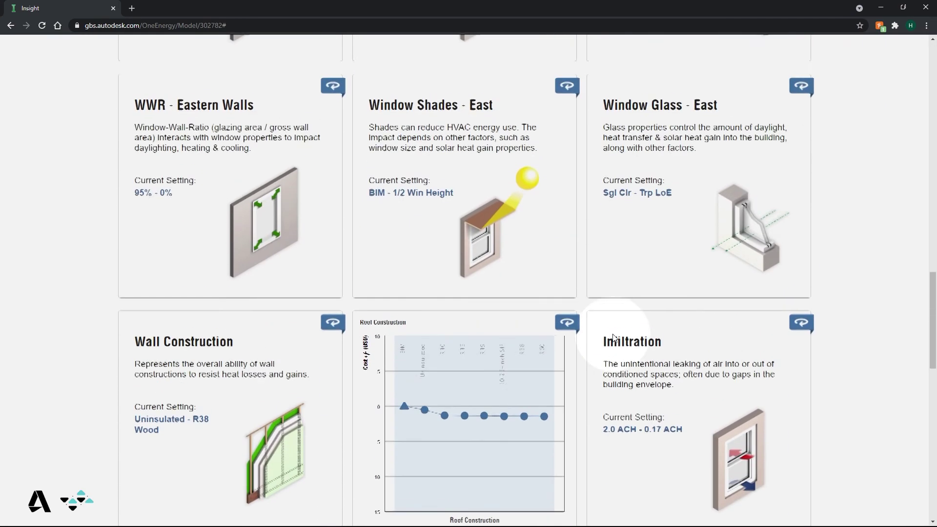
scroll(616, 338, "up", 3)
scroll(615, 339, "up", 2)
scroll(614, 338, "up", 4)
scroll(614, 339, "up", 2)
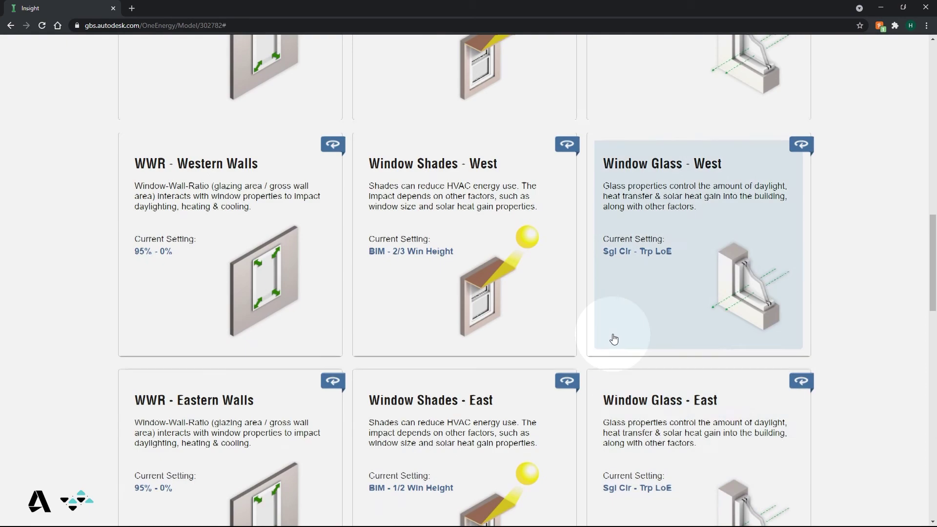
scroll(614, 339, "up", 4)
scroll(614, 339, "up", 2)
scroll(614, 338, "up", 4)
scroll(615, 338, "up", 2)
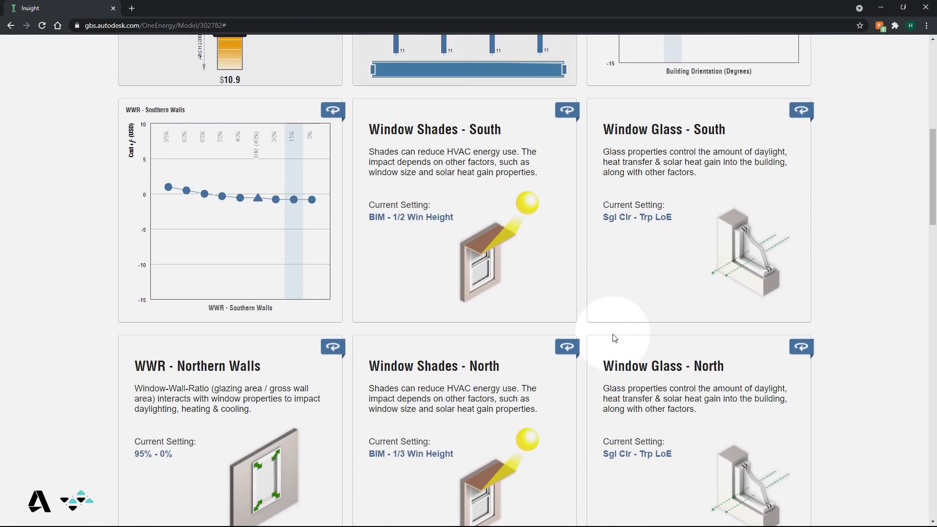
scroll(616, 338, "up", 3)
scroll(615, 338, "up", 3)
scroll(615, 338, "up", 2)
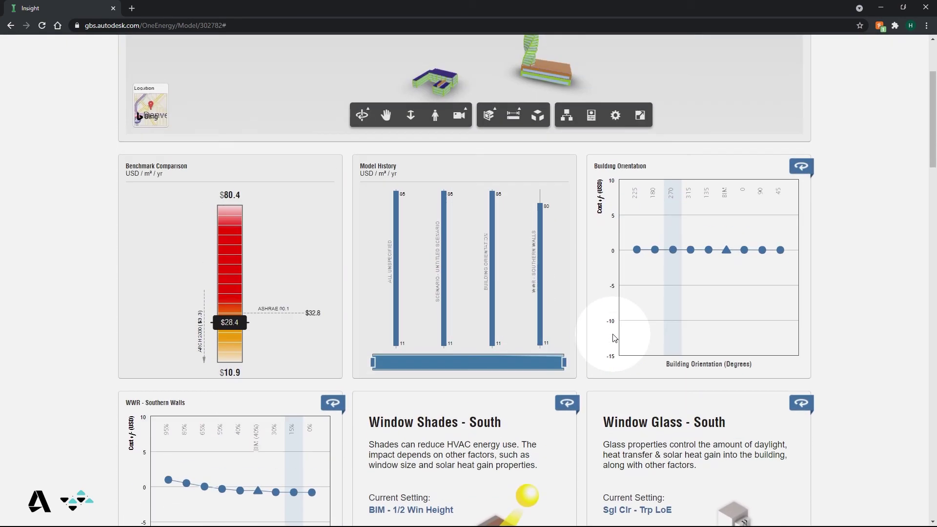
scroll(615, 338, "up", 3)
scroll(615, 338, "up", 3)
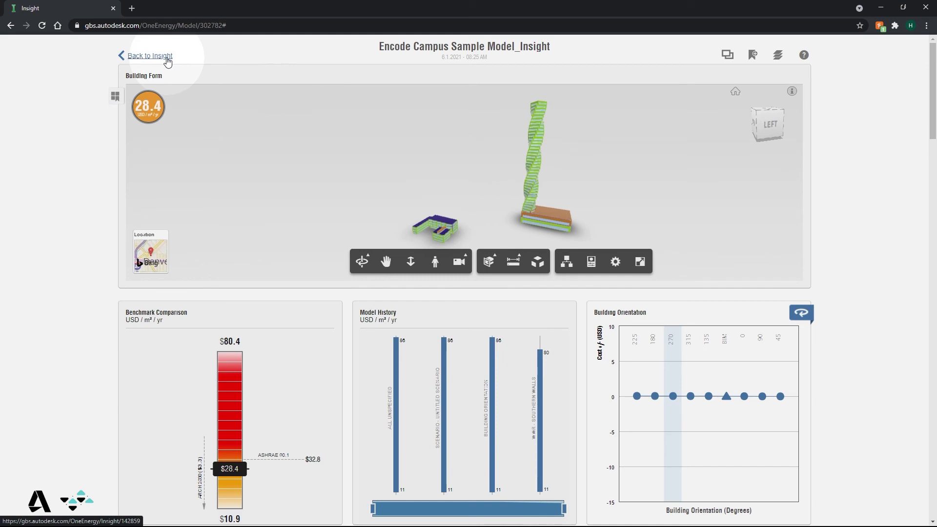
left_click(167, 61)
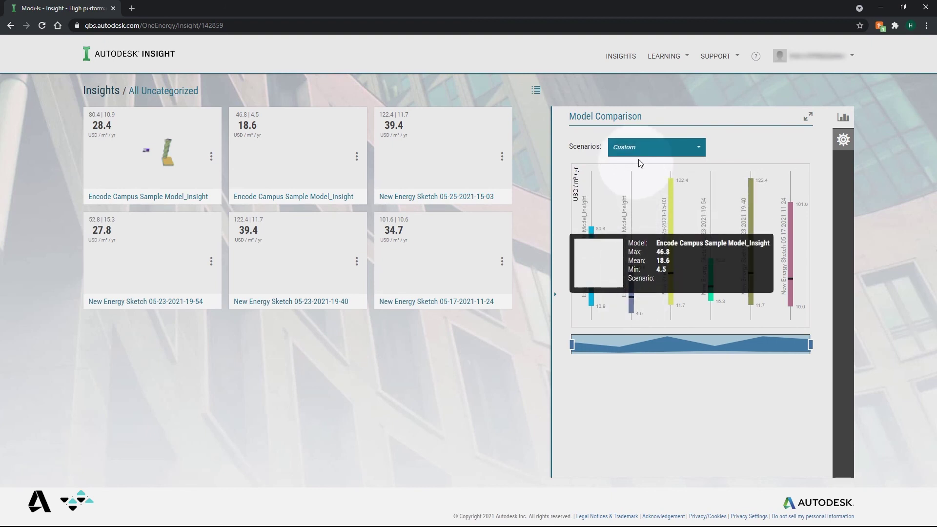
Show Settings with Metric units and Annual Cost roll-up, then view the currency choices.
left_click(842, 140)
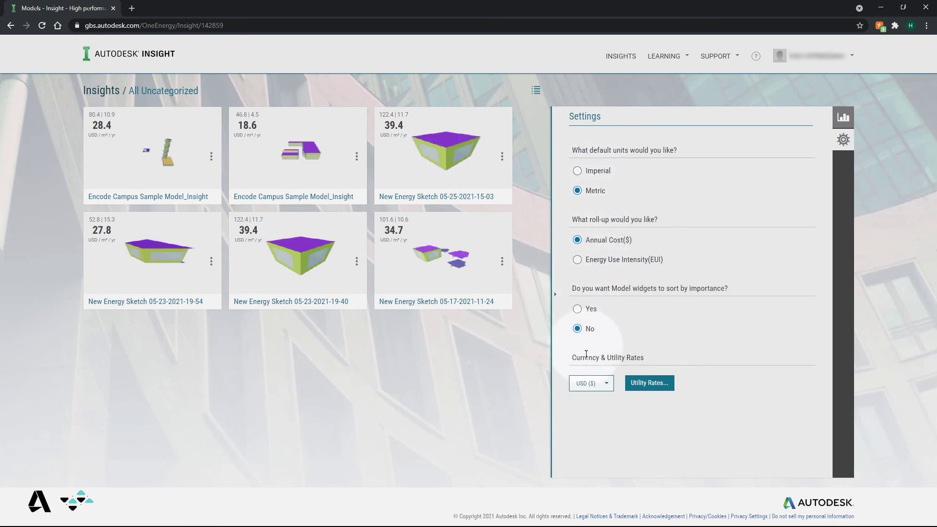
left_click(606, 383)
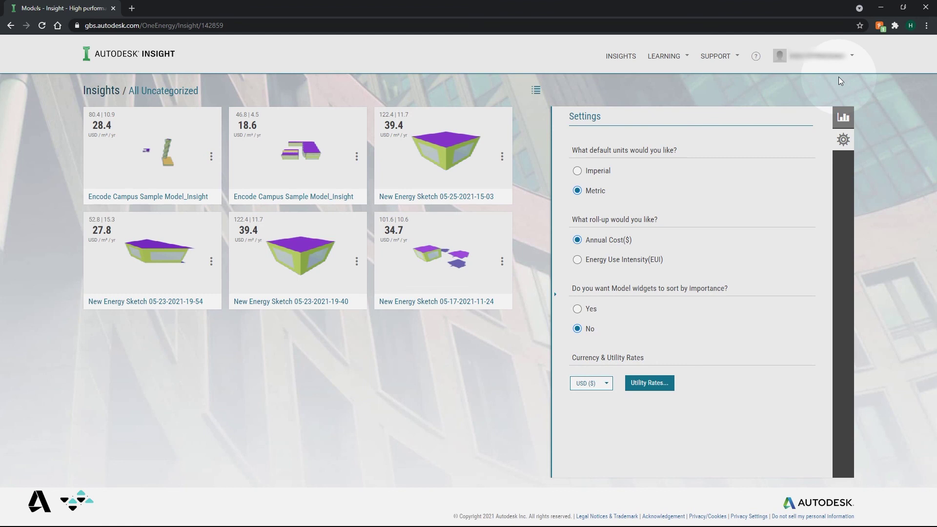
Leave currency at USD and show the account menu with My Profile, Services and Logout.
left_click(842, 59)
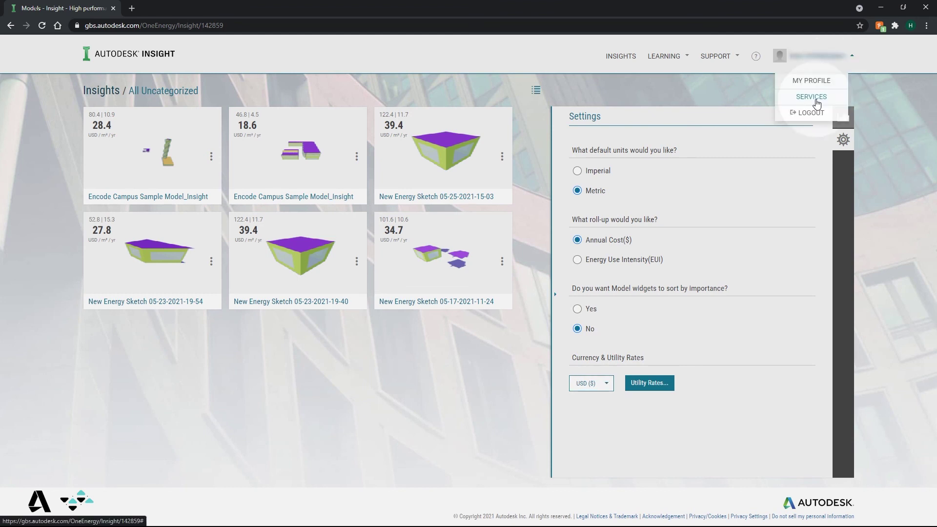
Switch AIA DDx on under Services to reveal its Firm Key and User Key form.
left_click(811, 96)
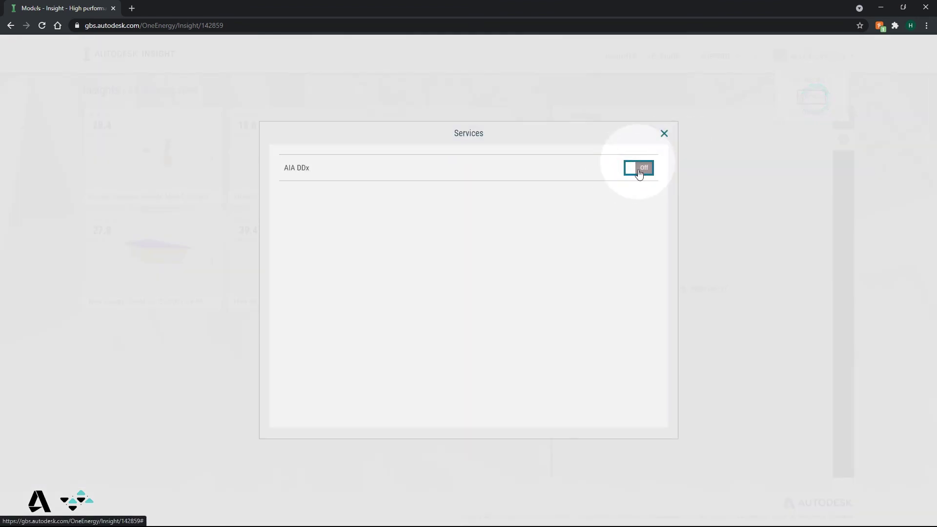
left_click(640, 170)
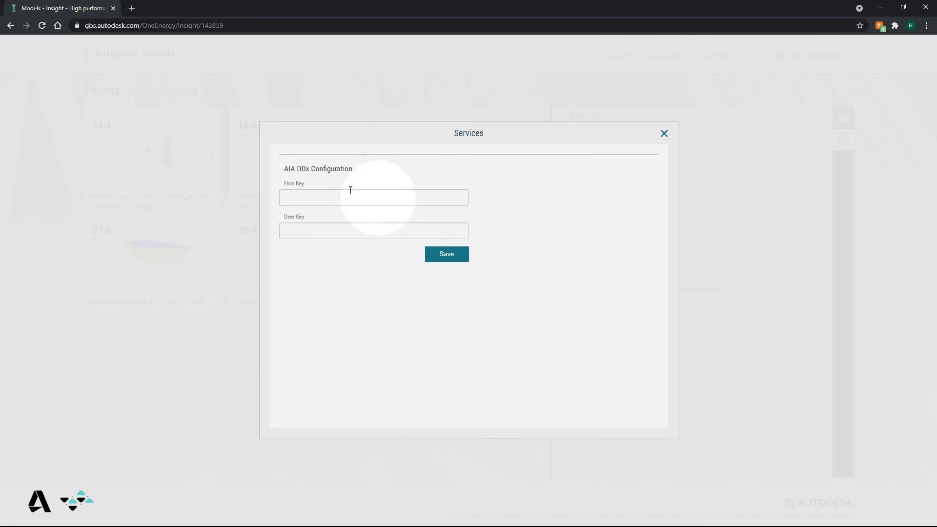